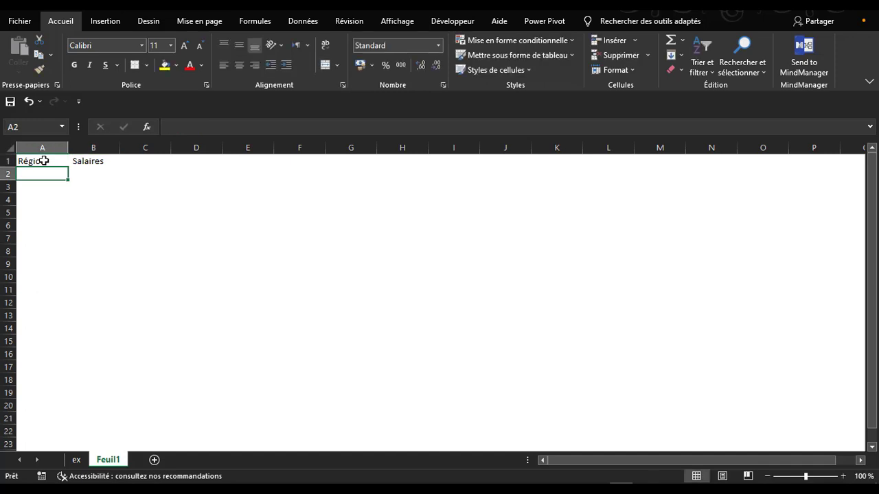
Enter the regions Alger, Laghouat, Oran and Ouargla in cells A2 to A5 under the Région heading
type("Alger")
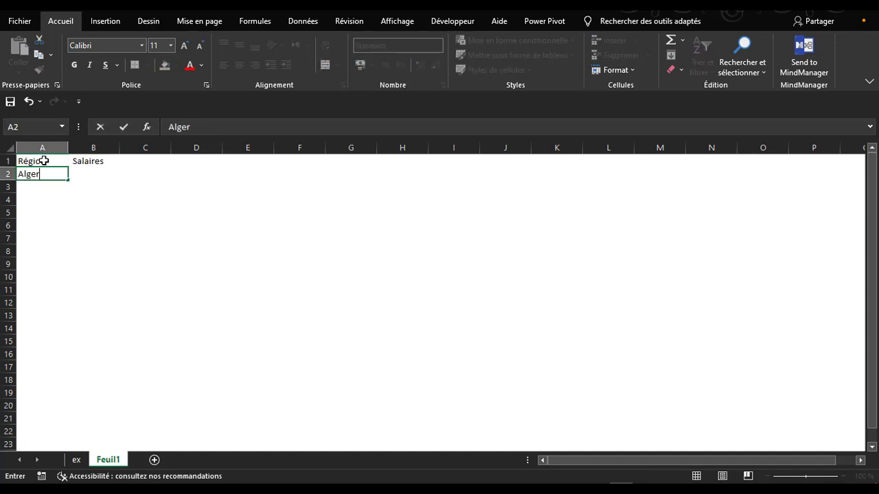
key("Return")
type("Laghouat")
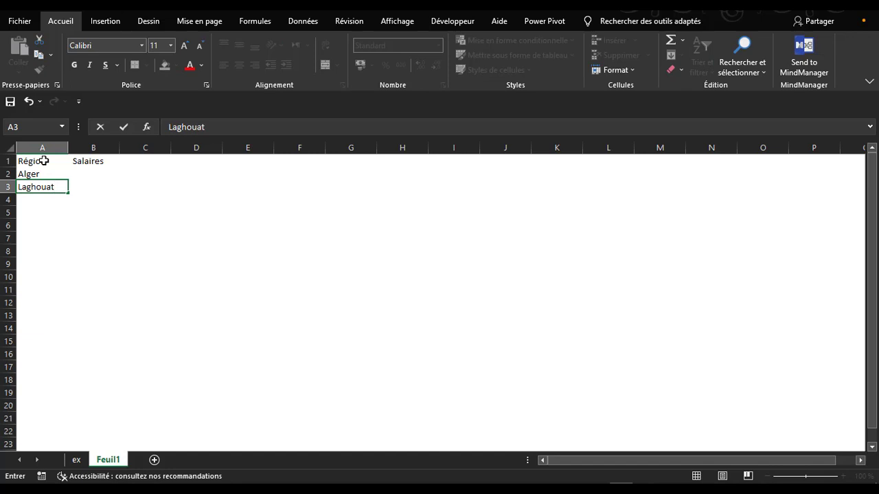
key("Return")
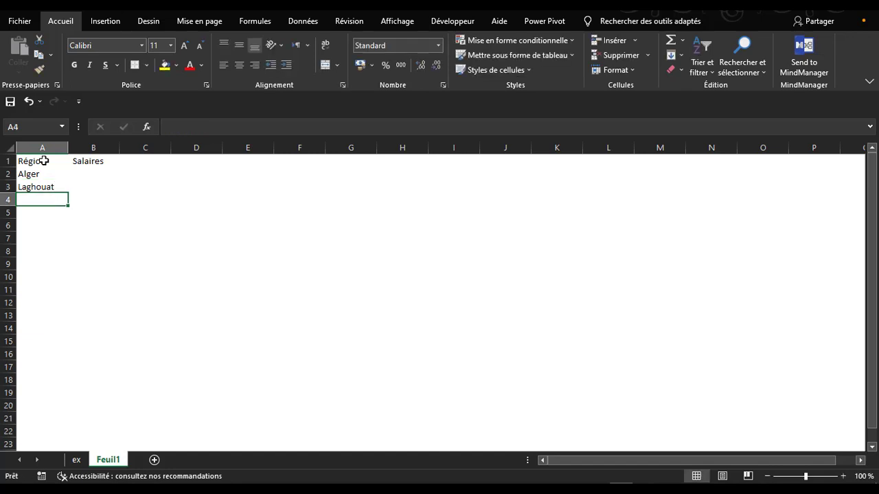
type("Oran")
key("Return")
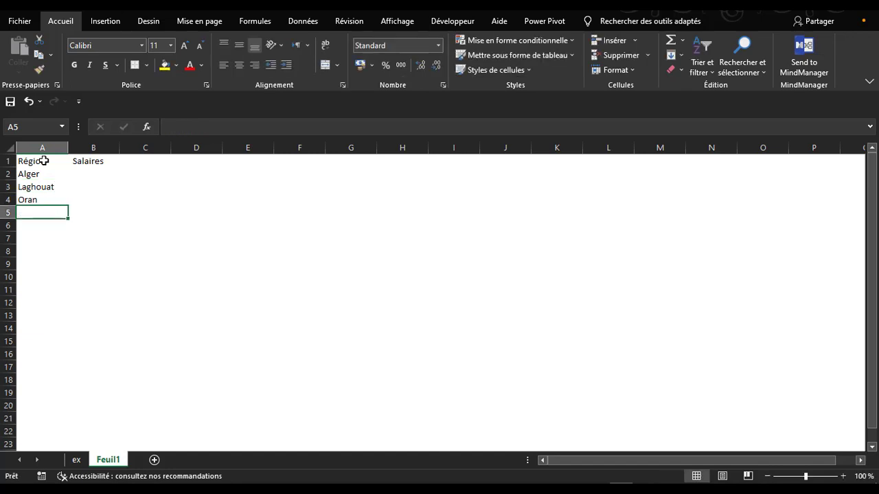
type("Ouargla")
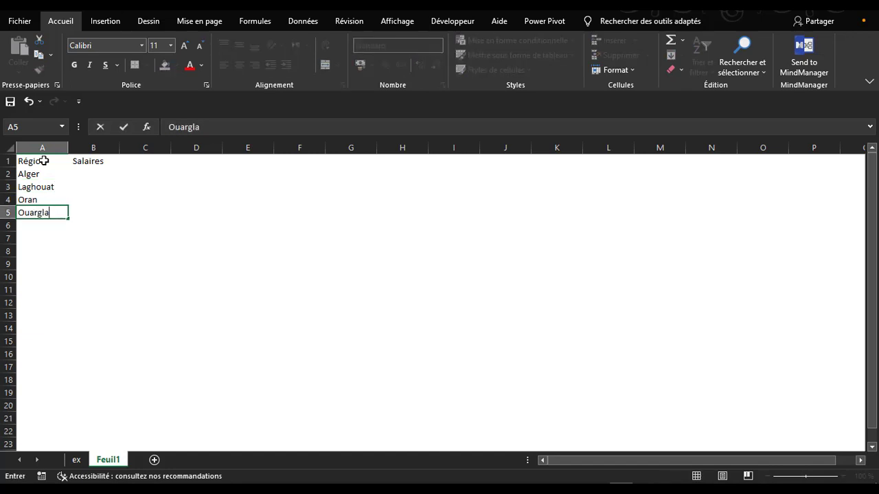
key("Return")
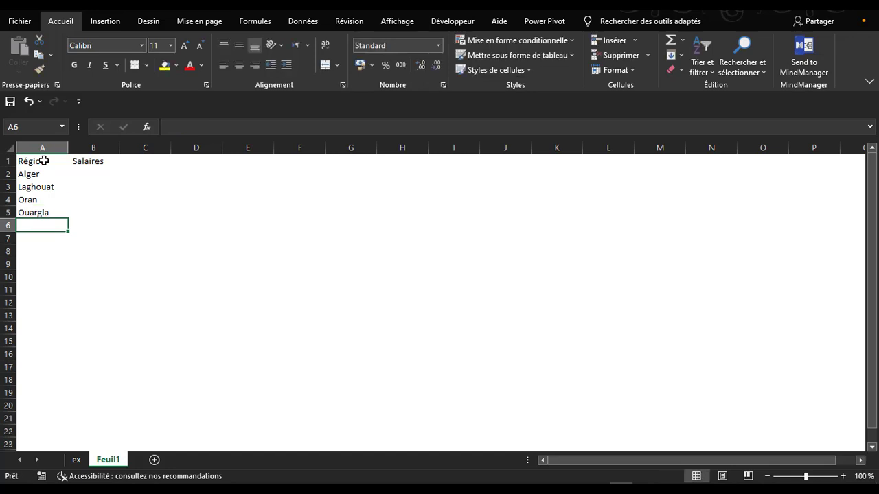
Continue the region list in cells A6 to A10 with Annaba, Tindouf, Telmecen, Constantine and M'sila
type("Annaba")
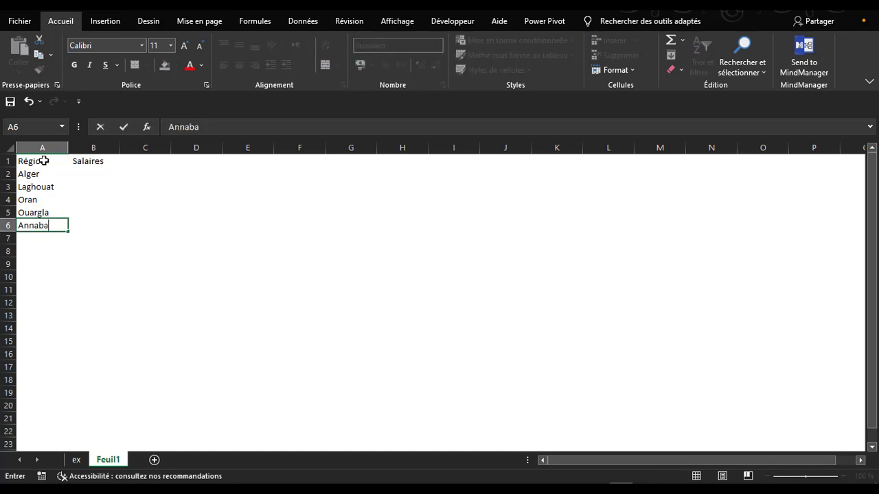
key("Return")
type("Tindouf")
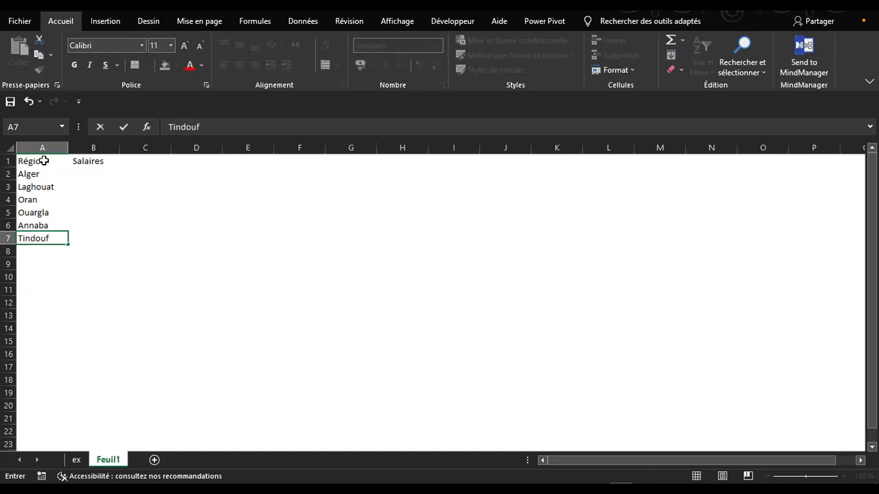
key("Return")
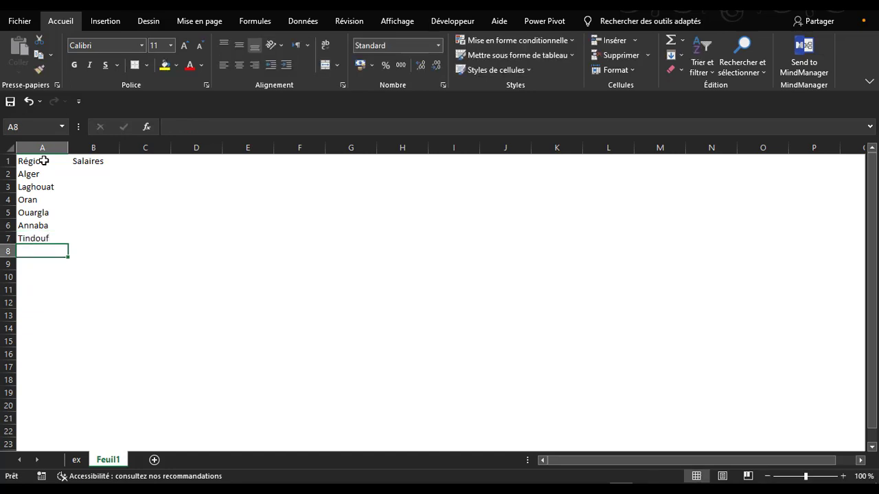
type("Telmecen")
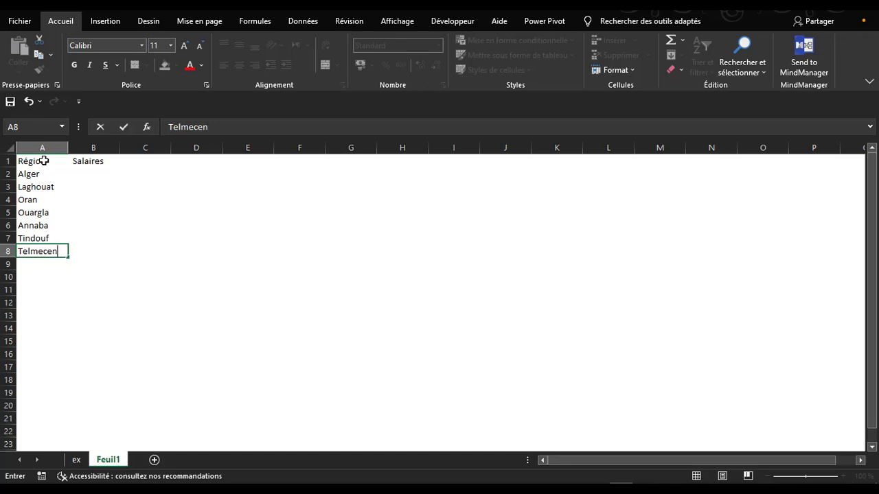
key("Return")
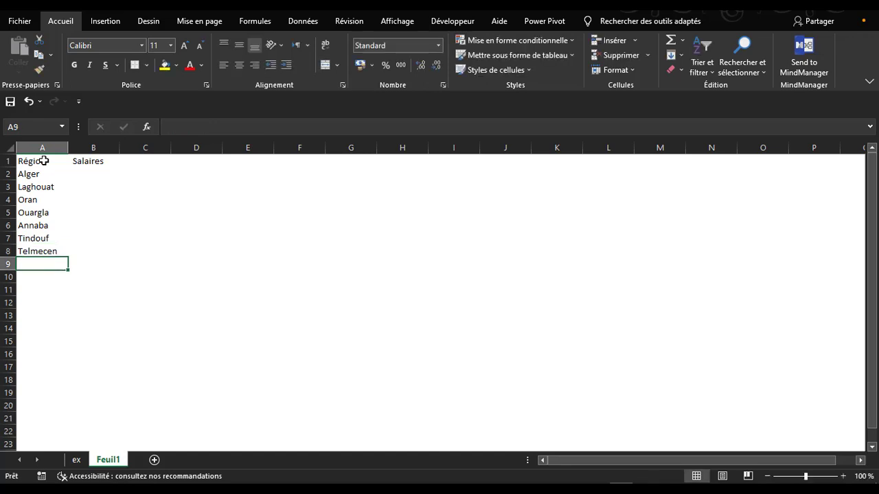
type("Co")
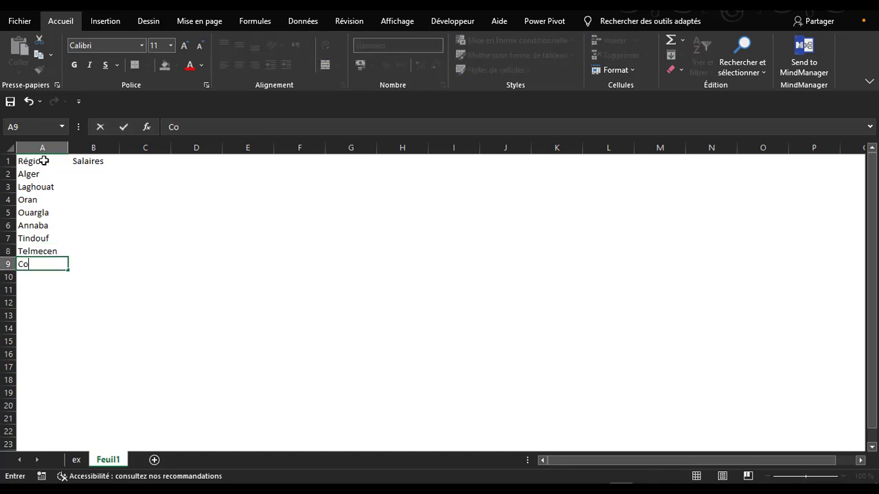
type("nstantine")
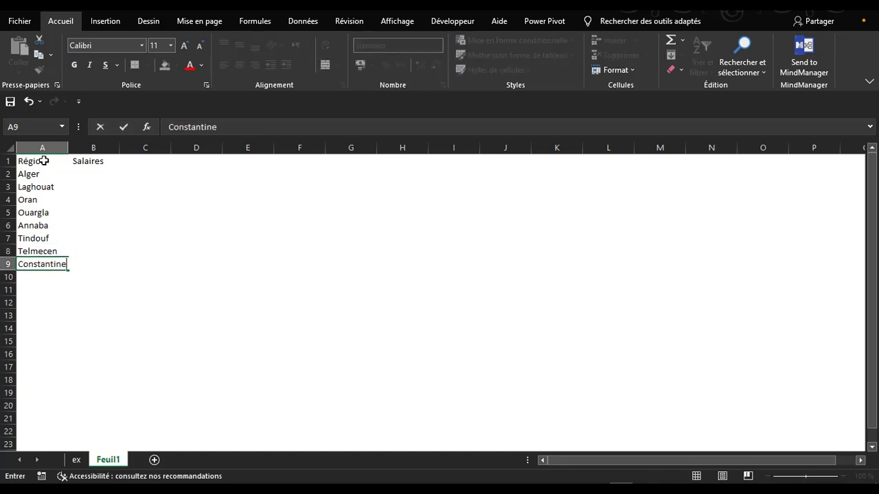
key("Return")
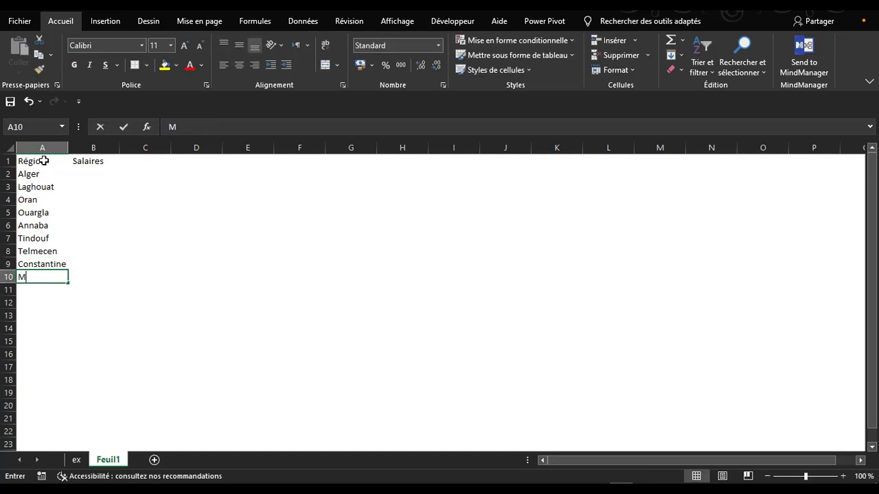
type("M'sila")
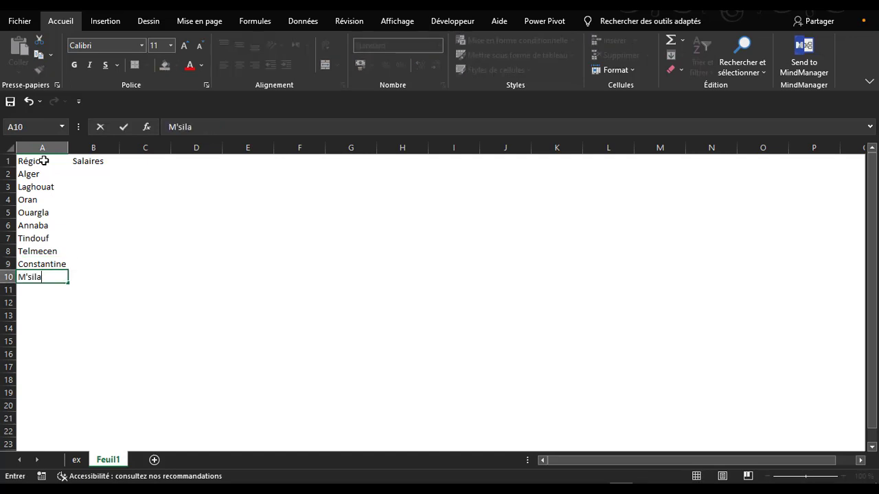
In the Salaires column from B2, enter 75000 for Alger, 79000 for Laghouat and 69000 for Oran
key("Up")
key("Up")
key("Up")
key("Up")
key("Up")
key("Up")
key("Up")
key("Up")
key("Right")
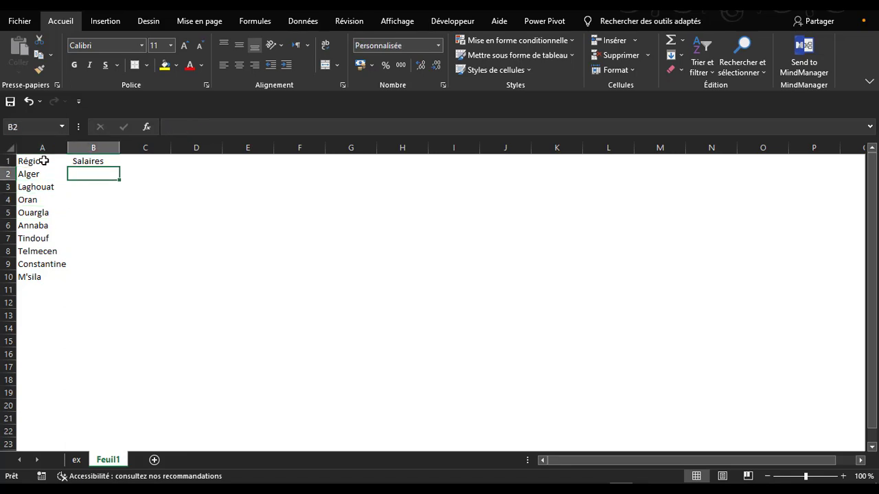
type("75000")
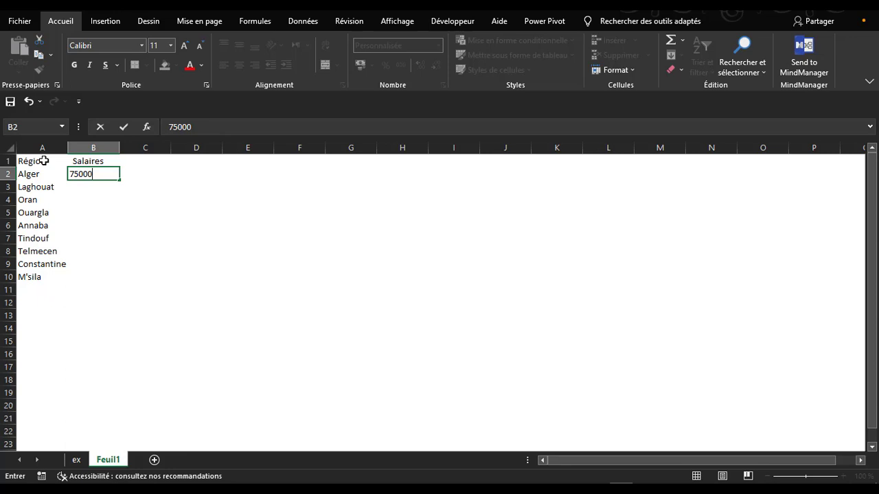
key("Return")
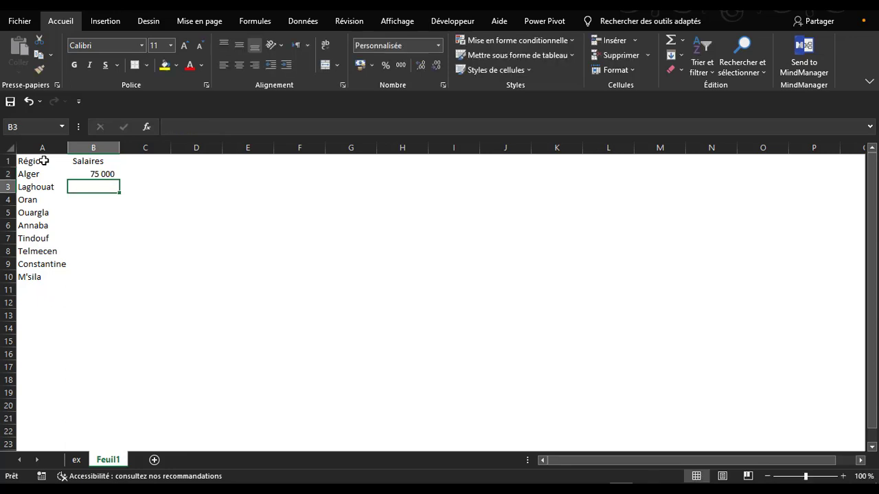
type("79")
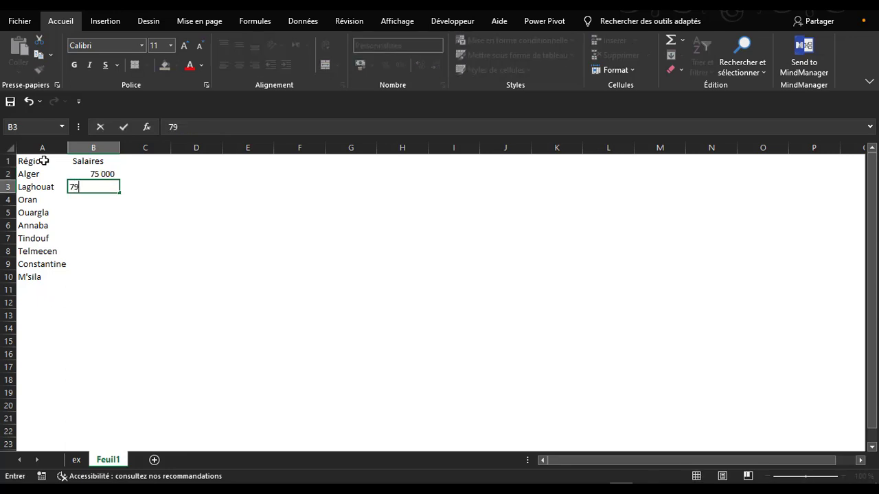
type(" 0000")
key("Return")
type("69 0")
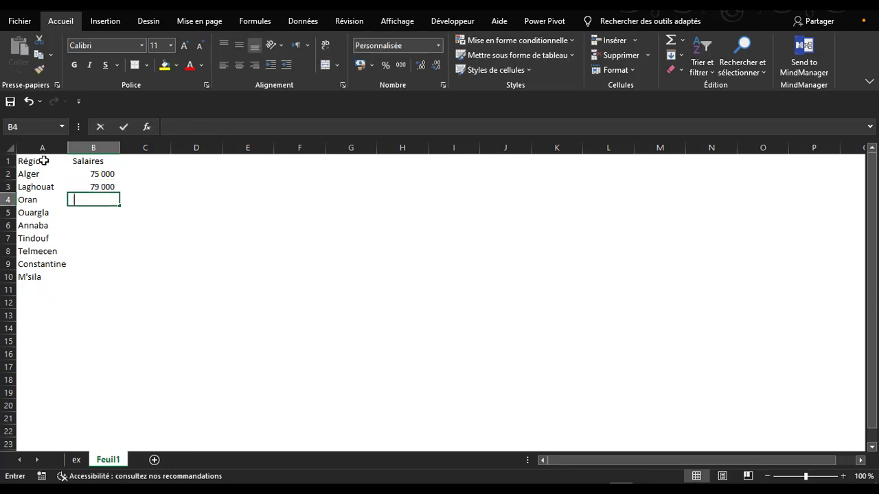
type("00")
key("Return")
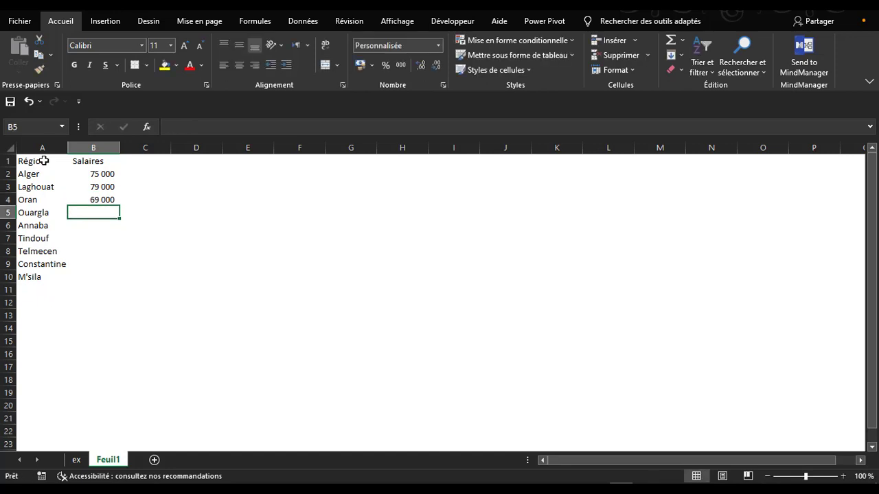
Enter the salaries 95000 for Ouargla, 82000 for Annaba and 120000 for Tindouf in cells B5 to B7
type("95000")
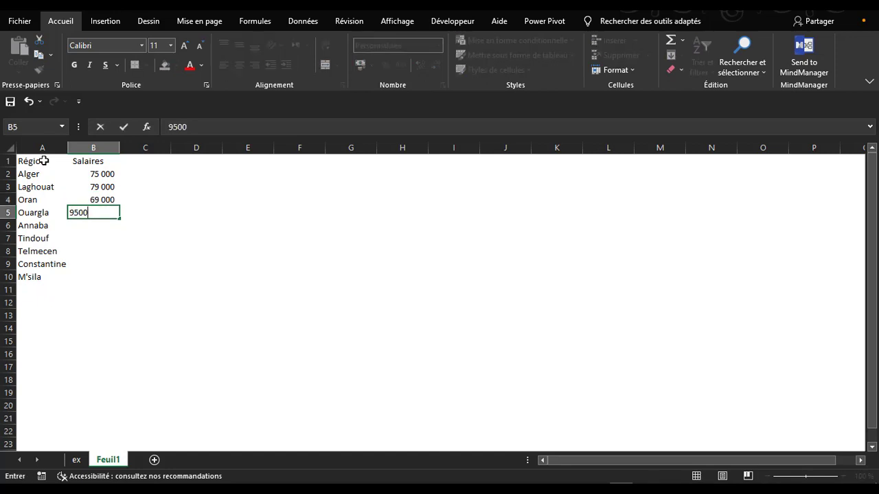
key("Return")
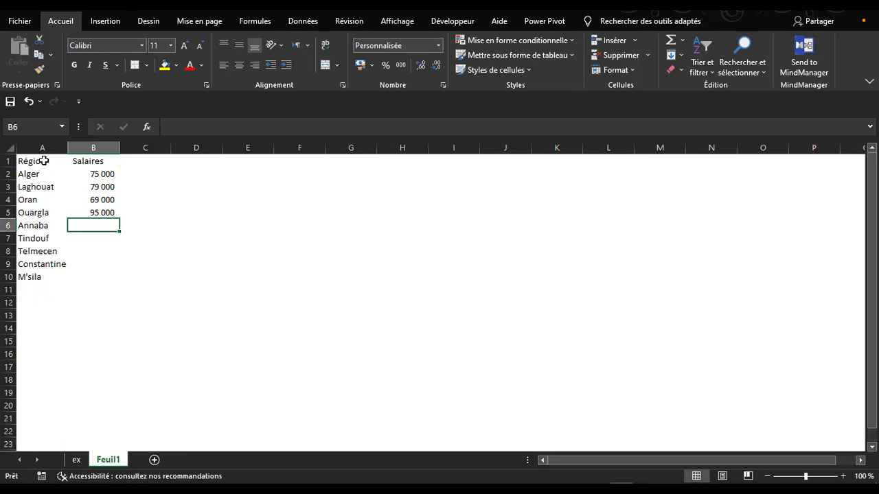
type("82000")
key("Return")
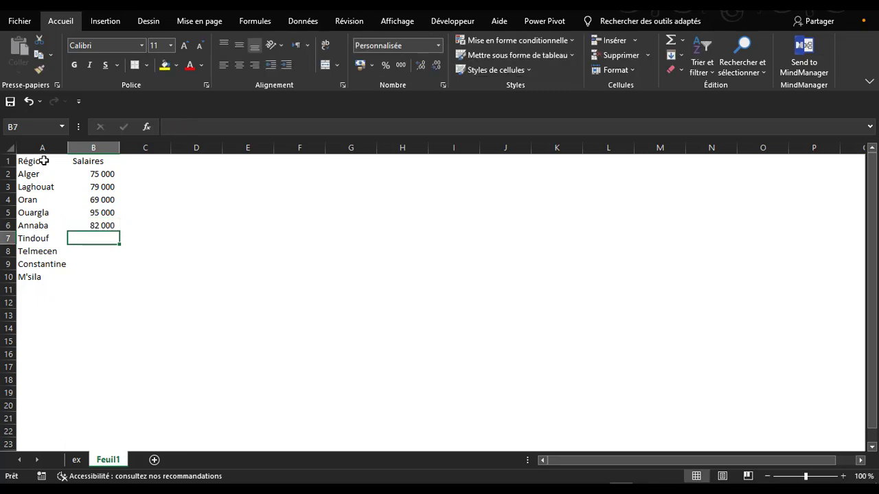
type("120000")
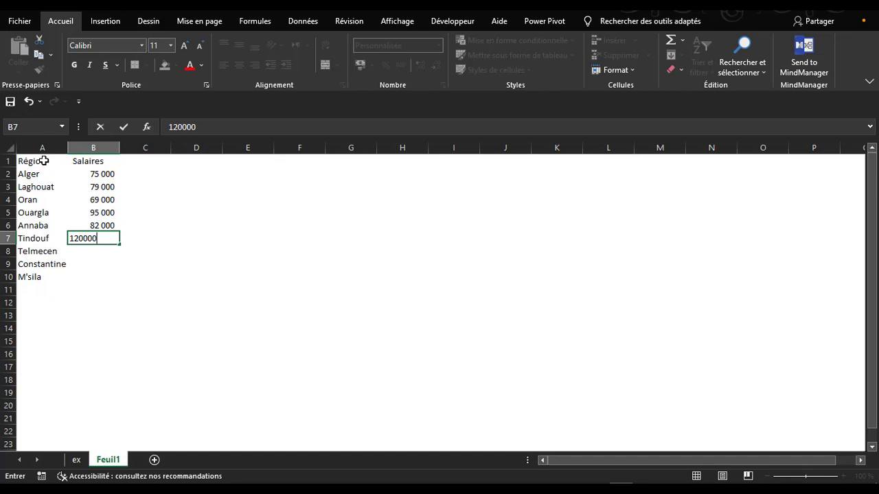
key("Return")
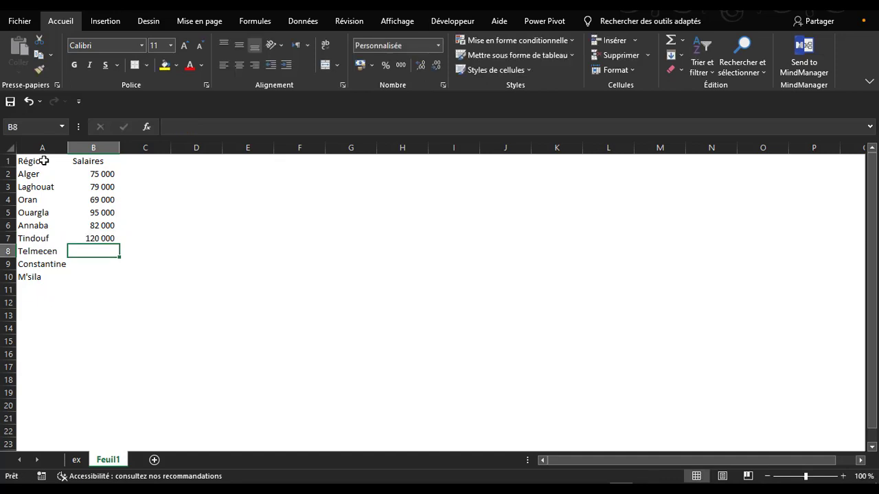
Enter the salaries 96000 for Telmecen, 72000 for Constantine and 89000 for M'sila in cells B8 to B10
type("96000")
key("Return")
type("72000")
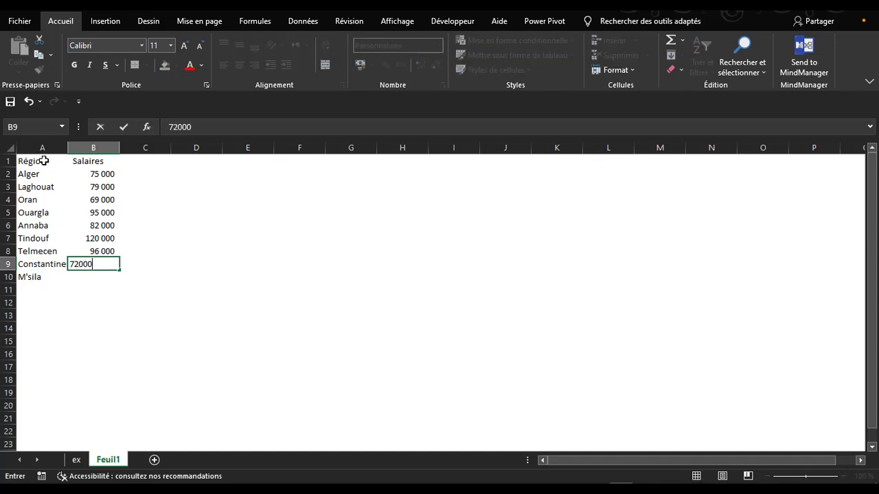
key("Return")
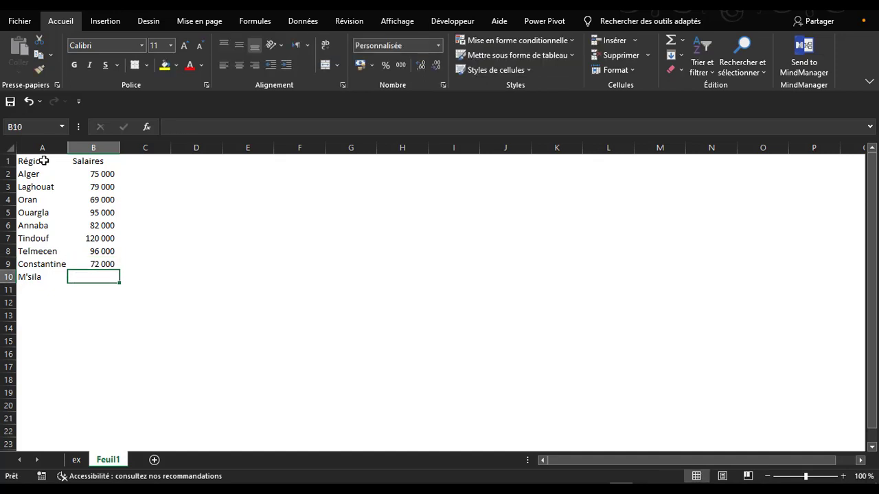
type("89000")
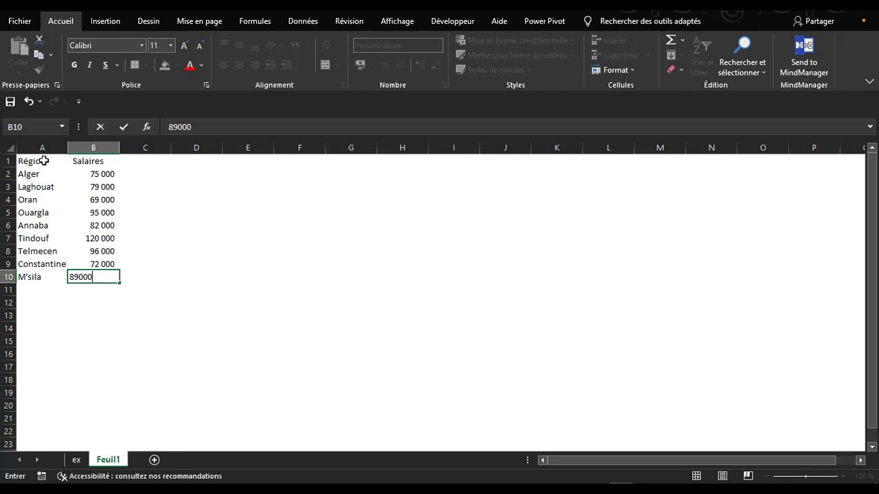
key("Return")
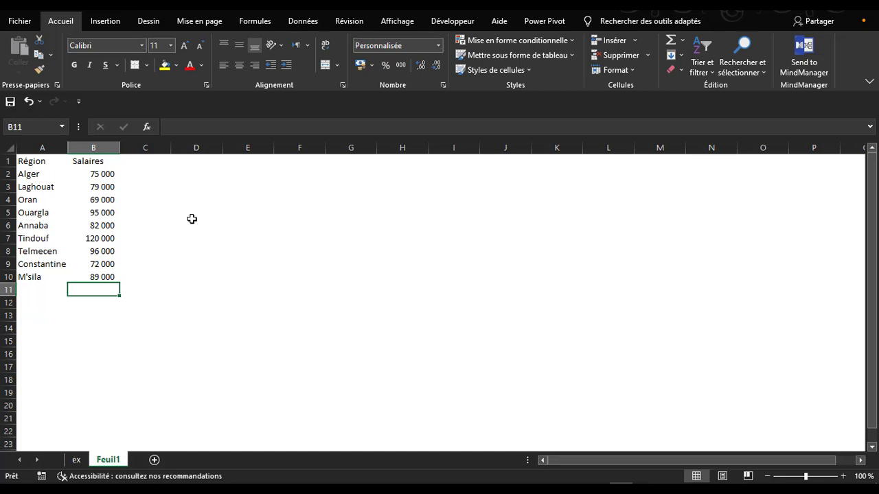
Label cell D1 "25ème centile" and cell D2 "50ème centile"
left_click(209, 164)
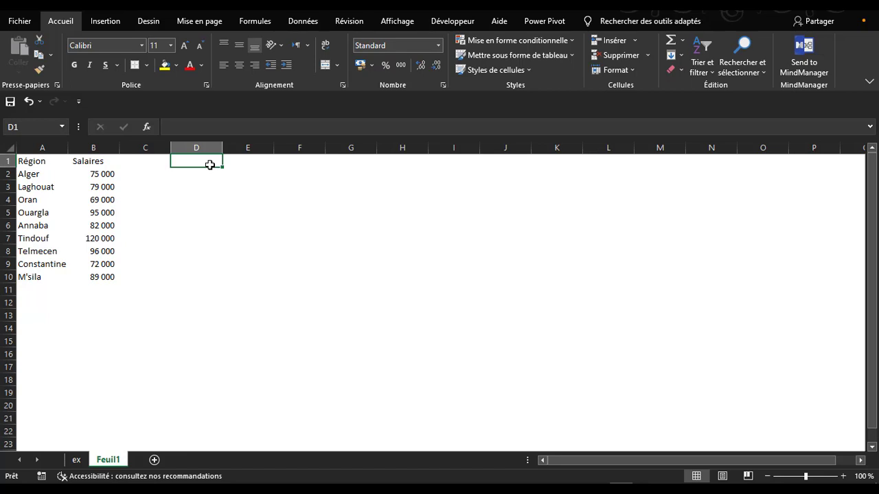
type("25t")
key("BackSpace")
type("ème")
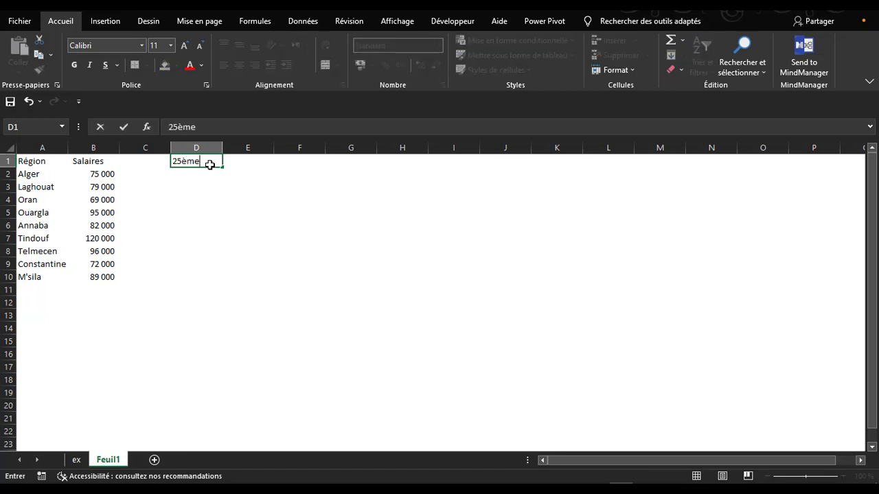
type(" centile")
key("Return")
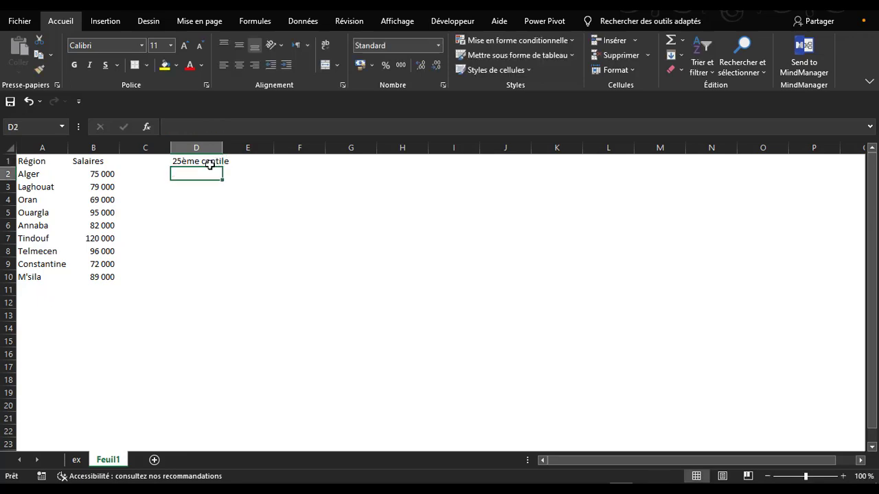
type("50è")
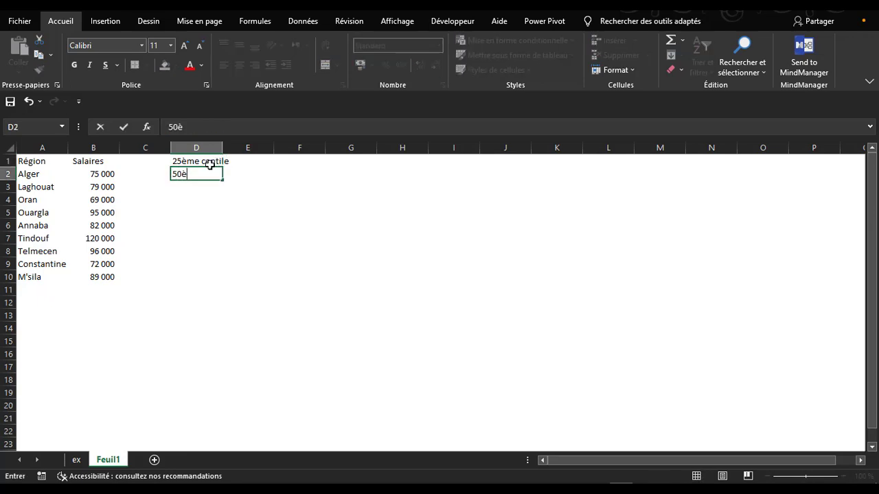
type("me centile*")
key("BackSpace")
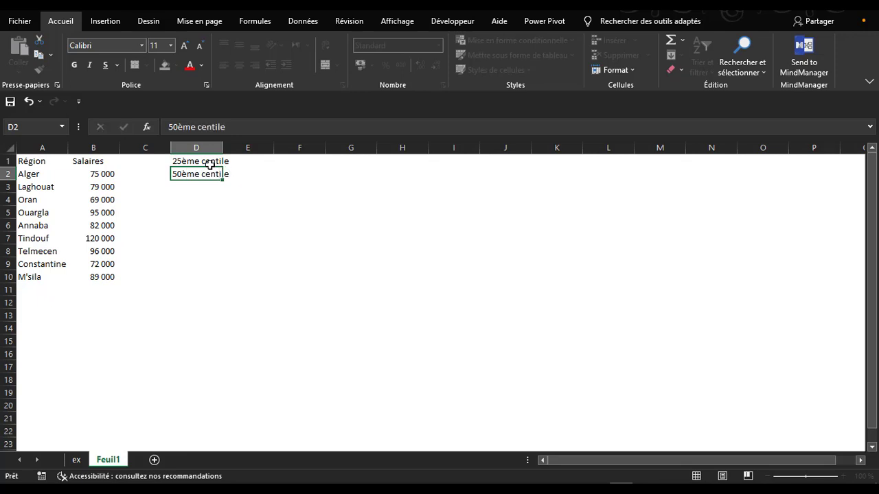
Label cell D3 "75ème centile" and autofit column D to its contents
key("Return")
type("75è")
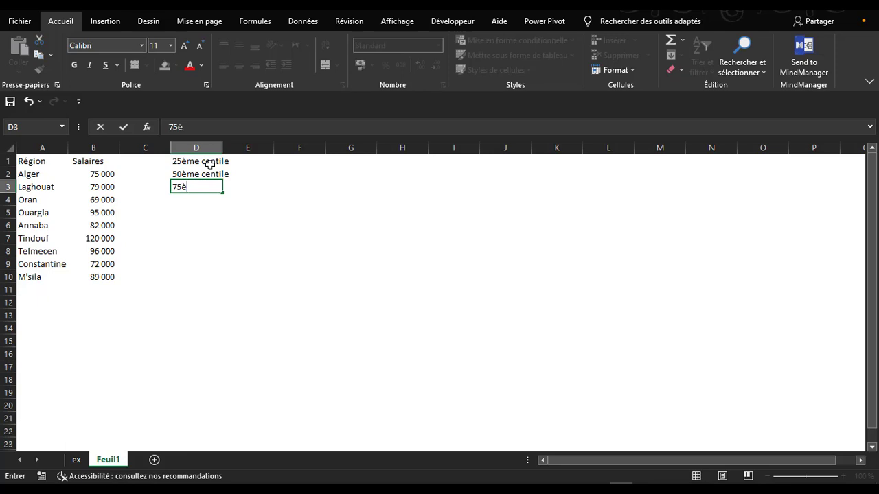
type("me centile")
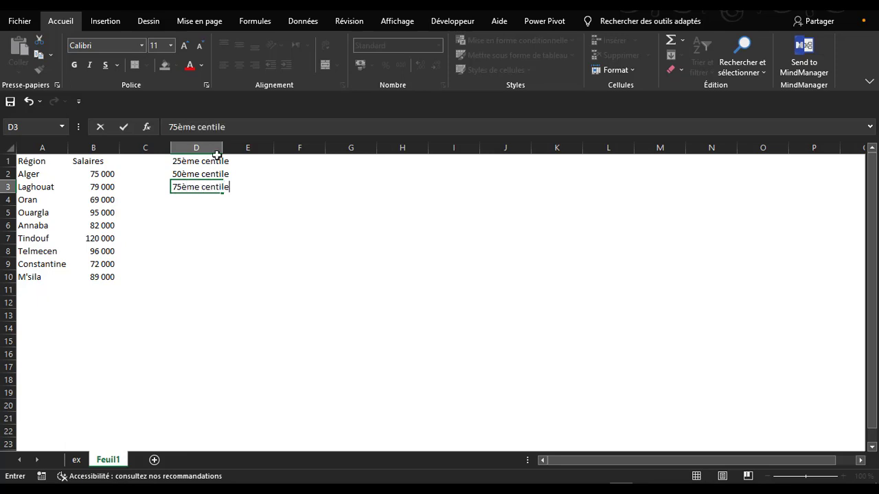
left_click(196, 147)
double_click(222, 148)
Calculate the 25th percentile of the salaries in F1 with =CENTILE($B$2:$B$10;0,25), using an absolute range
left_click(310, 162)
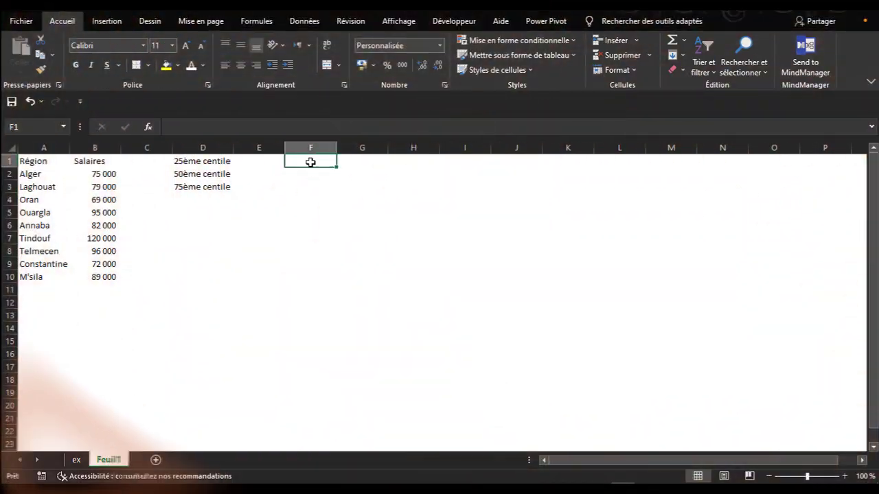
type("=centile")
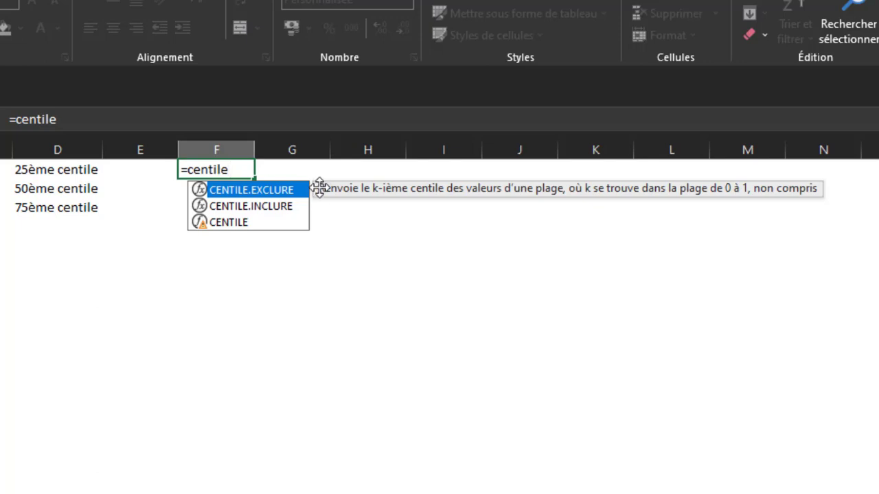
left_click(273, 206)
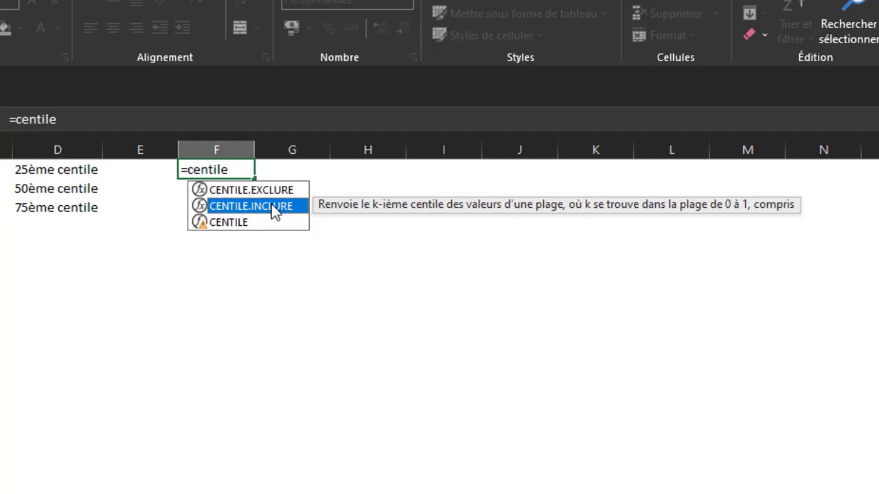
left_click(104, 125)
type("(")
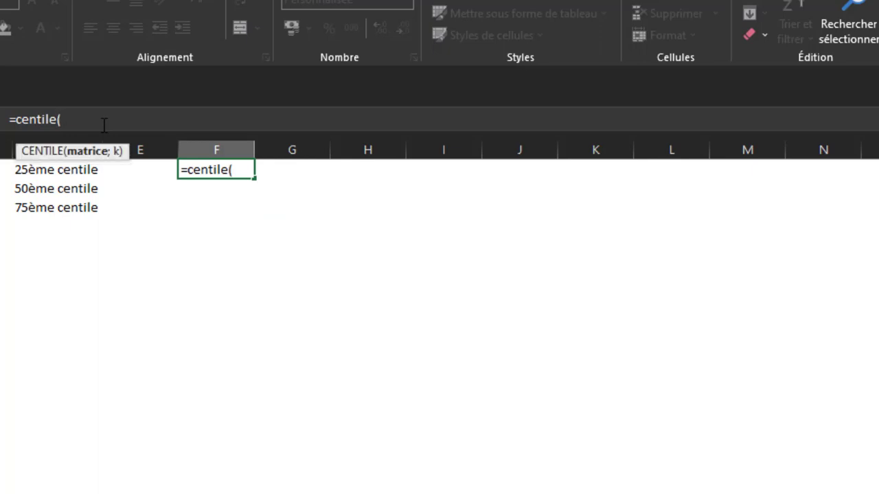
left_click_drag(165, 250, 154, 446)
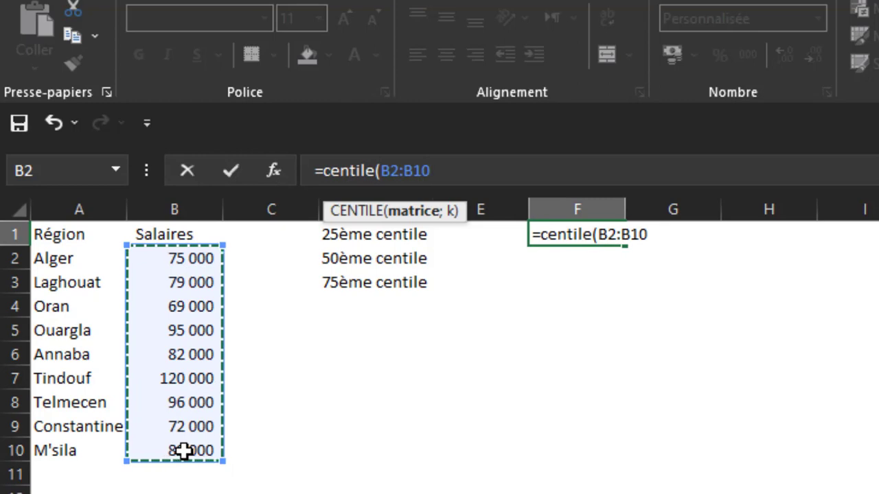
key("F4")
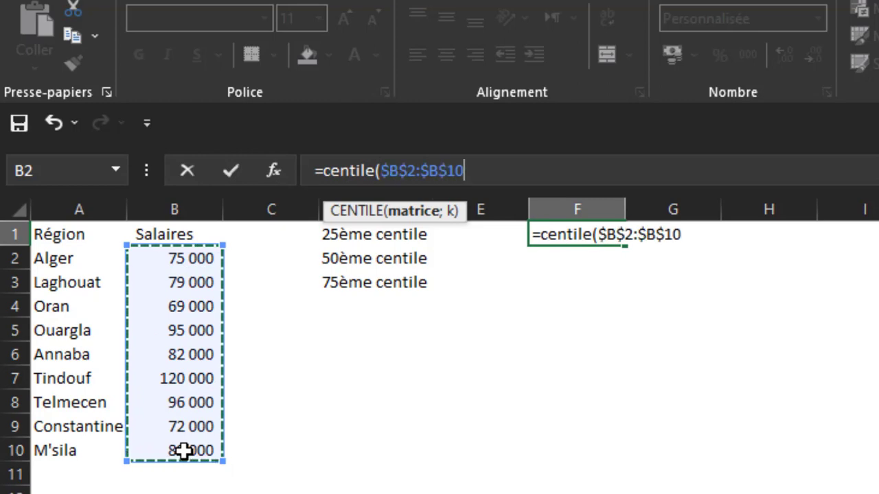
type(";")
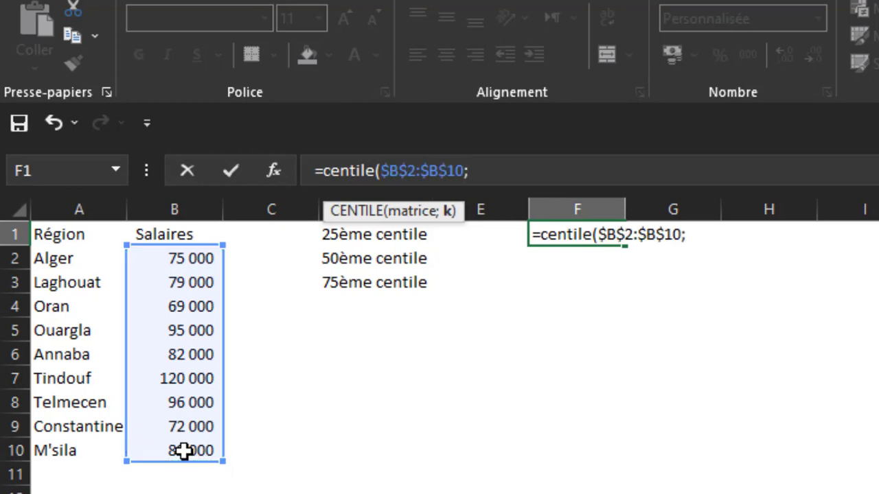
type("0,25)")
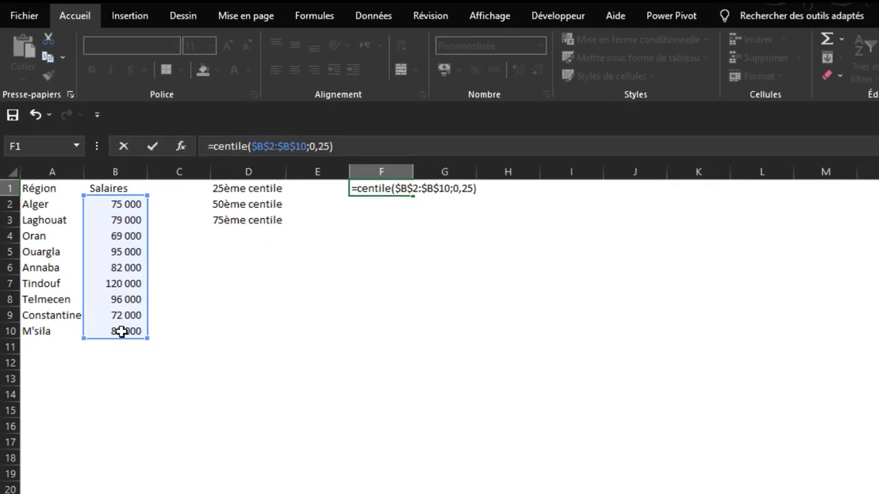
key("Return")
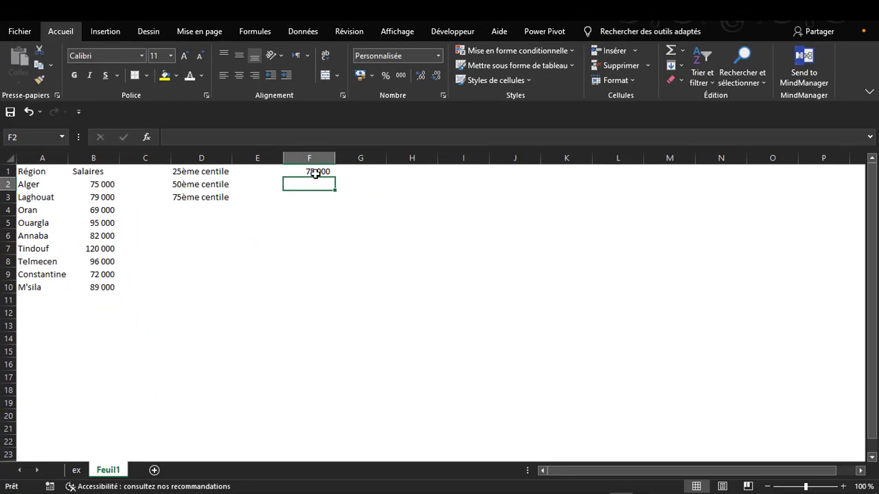
Enter the percentile fractions 0,25, 0,5 and 0,75 in cells E1 to E3
left_click(315, 174)
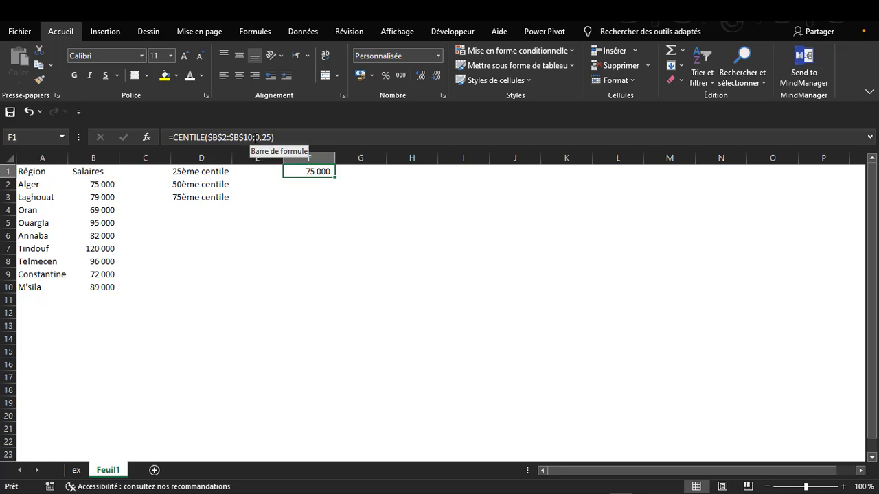
left_click(258, 158)
left_click(259, 168)
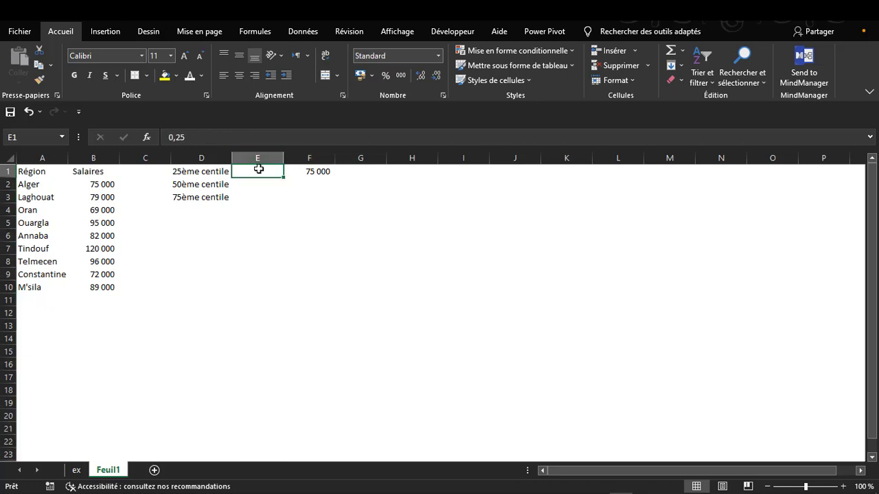
type("0,25")
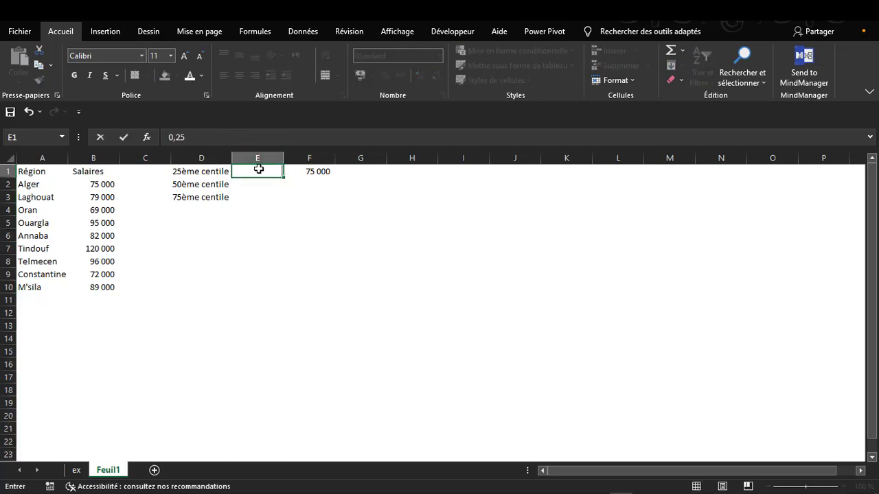
key("Return")
type("0,5")
key("Return")
type("0,75")
key("Return")
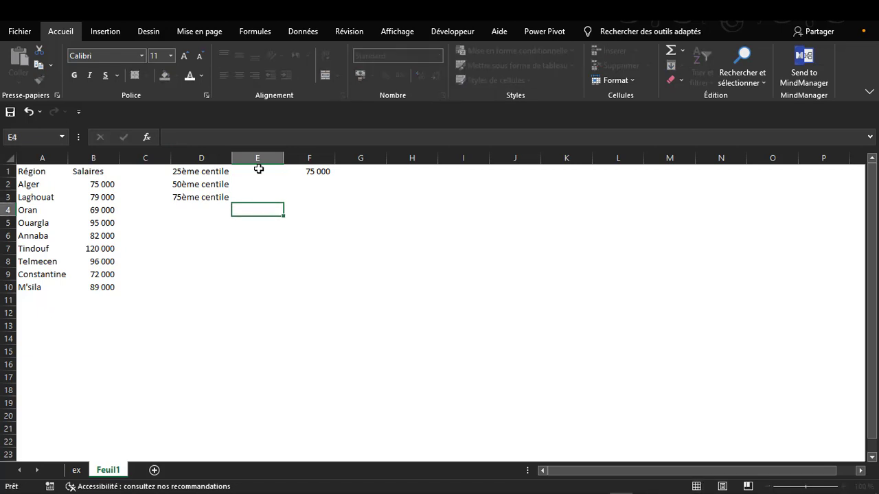
Replace the fixed 0,25 in F1's CENTILE formula with a reference to E1, and fill the formula down to F3
left_click(312, 172)
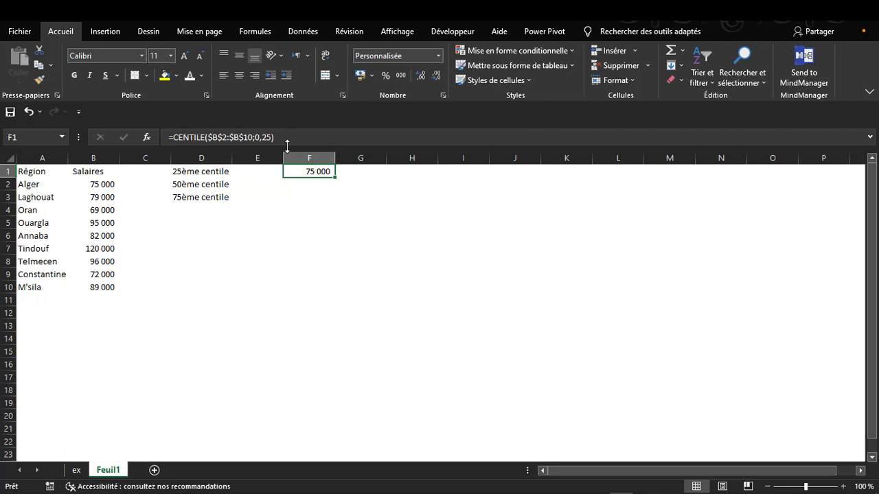
left_click(255, 137)
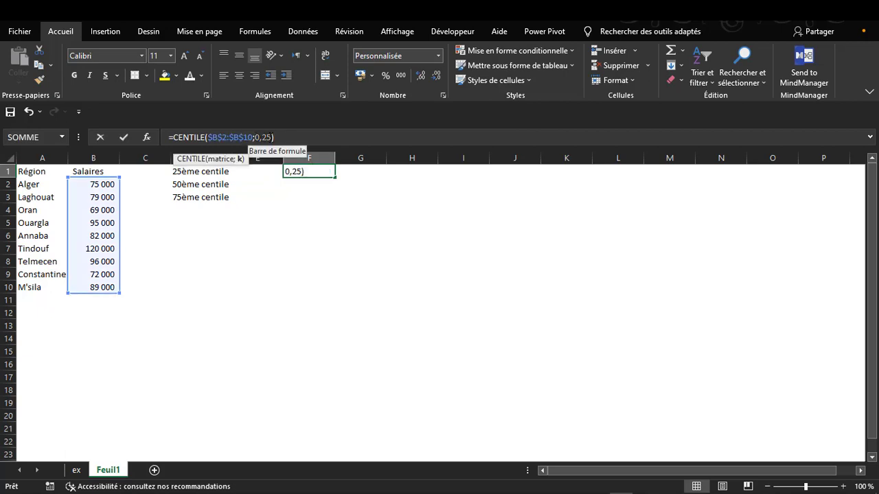
left_click(262, 176)
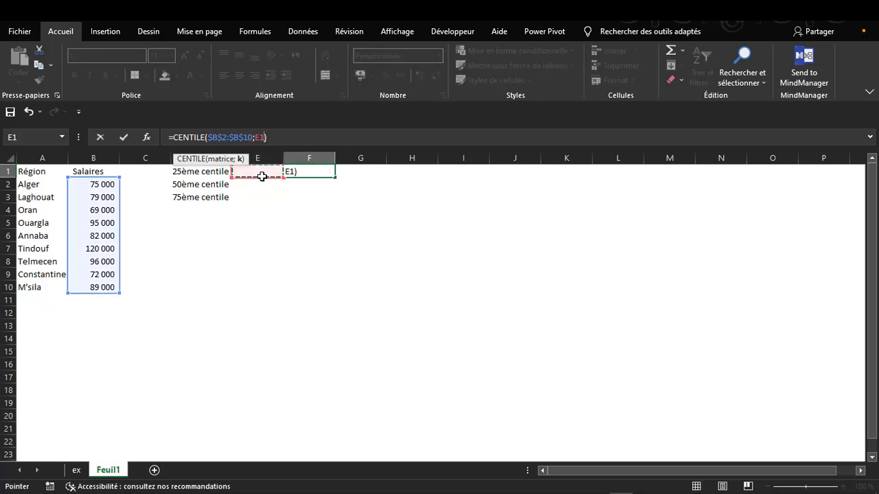
key("Return")
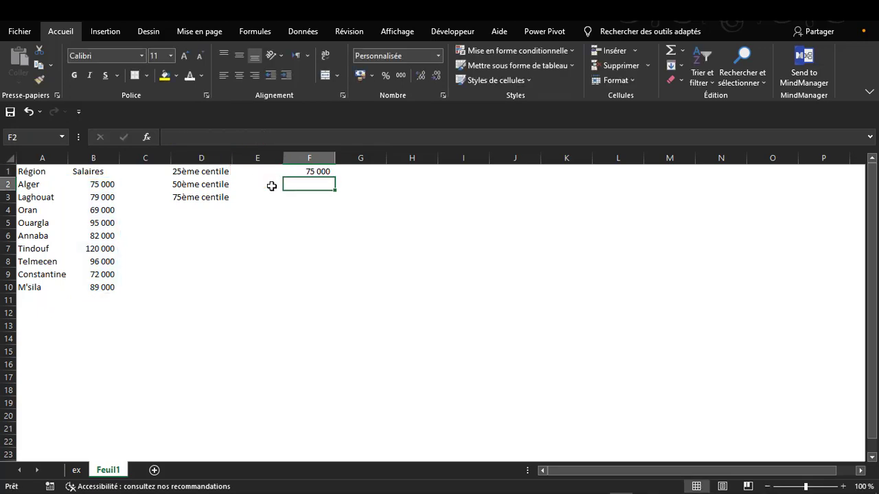
left_click(307, 171)
left_click_drag(335, 178, 336, 200)
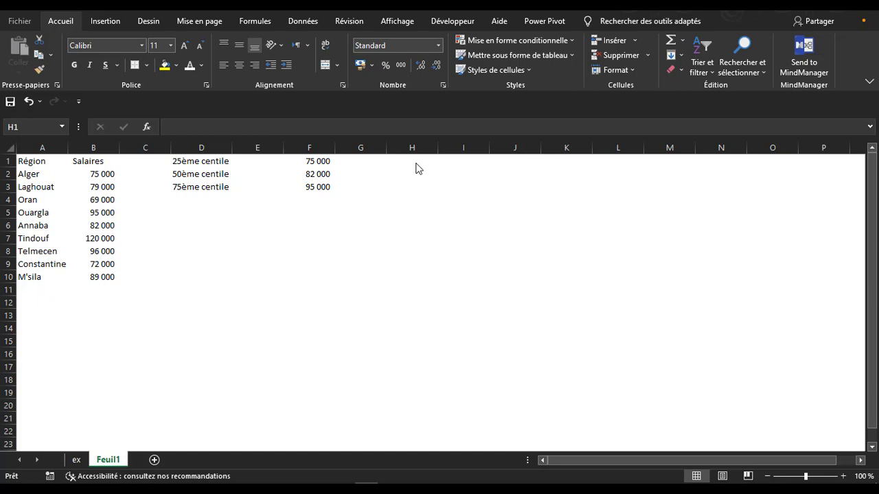
In H1, build the sentence formula =E1&" des salaires sont en dessous de : "&F1&" DZD"
left_click(413, 164)
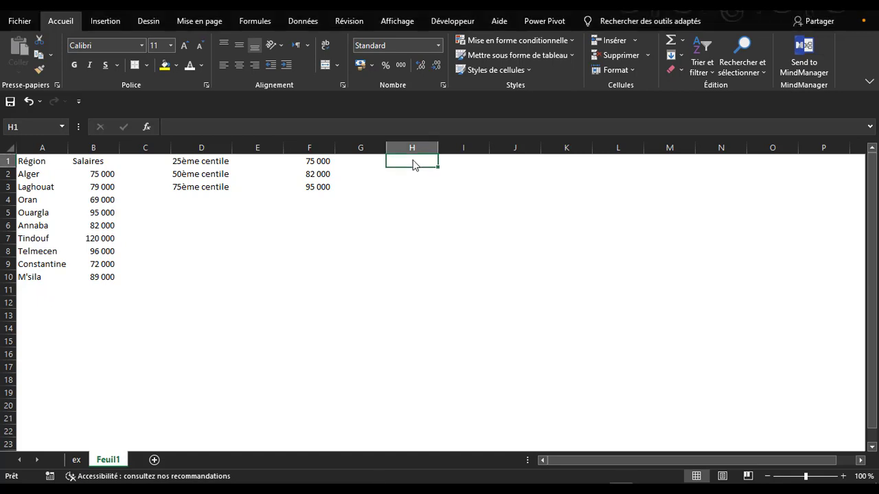
type("=")
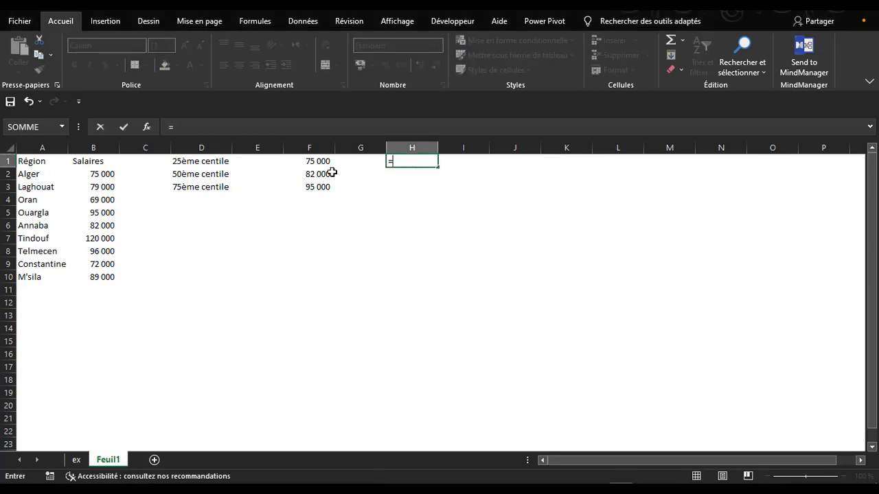
left_click(263, 162)
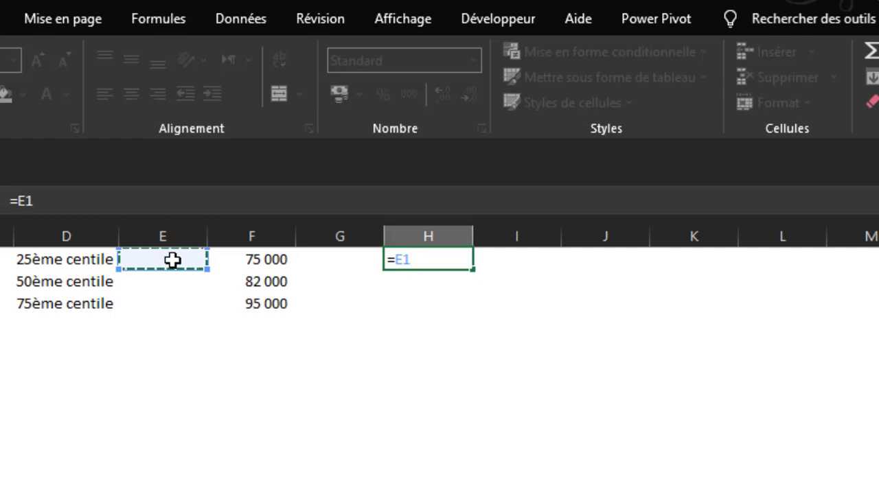
type("&\" ")
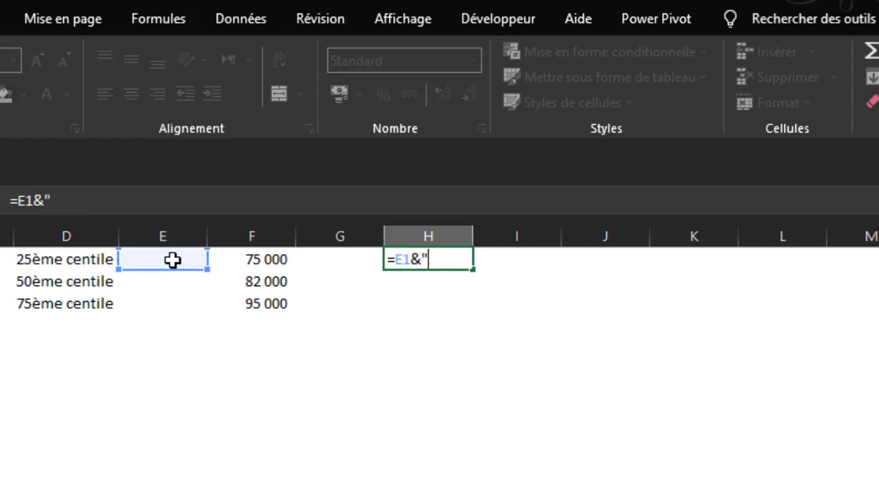
type("des sal")
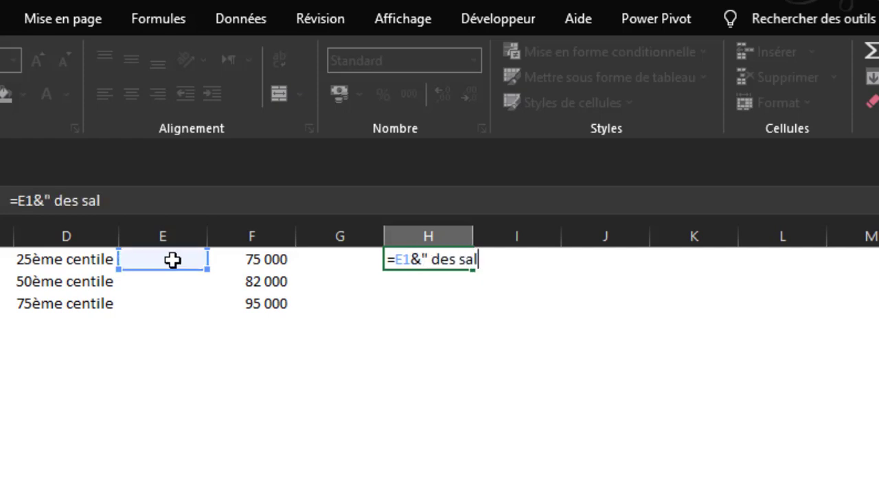
type("aires sont end")
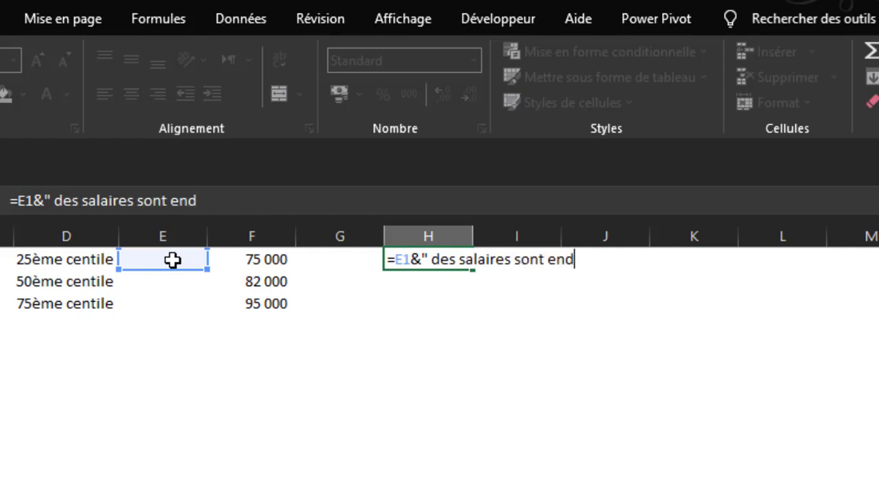
key("BackSpace")
type("des")
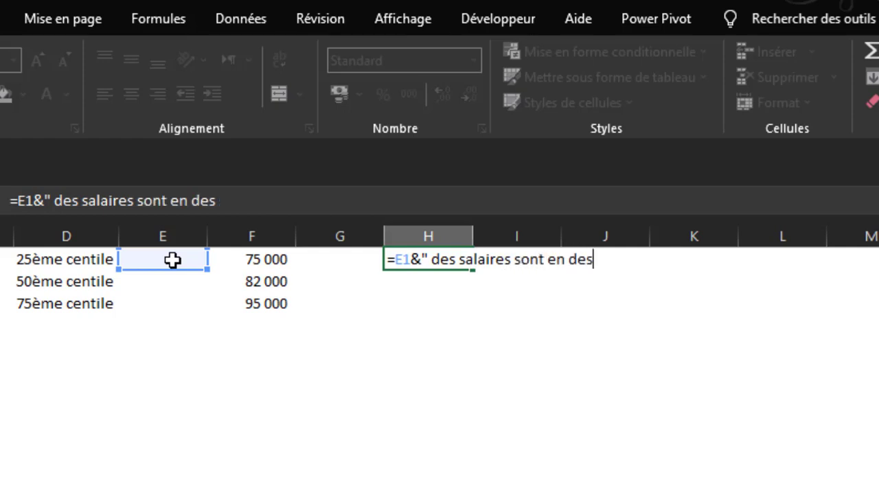
type("sous d")
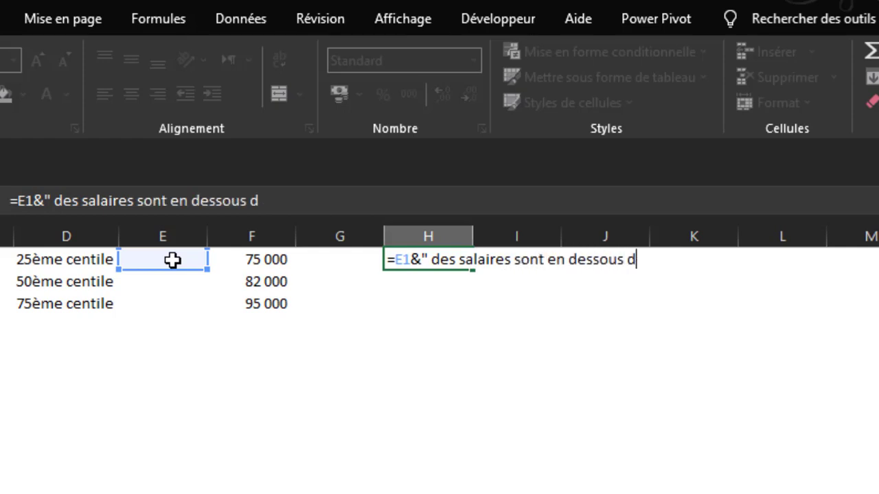
type("e : \"&")
left_click(258, 259)
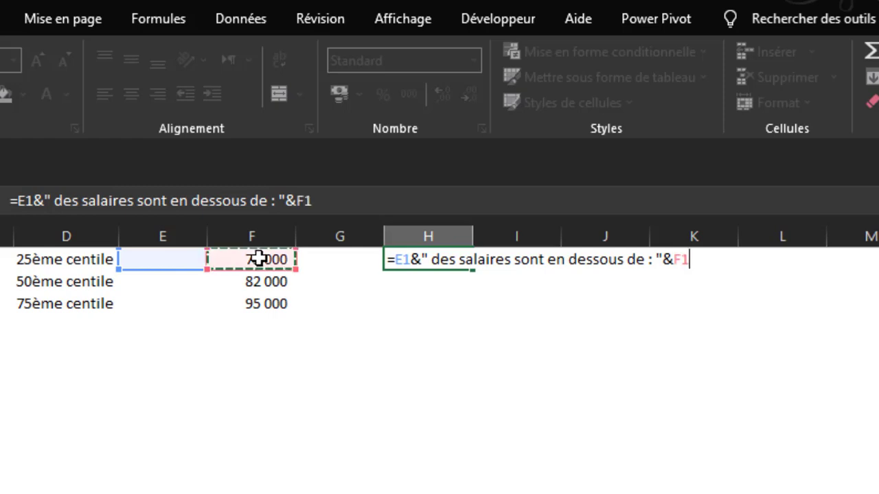
type("&\"")
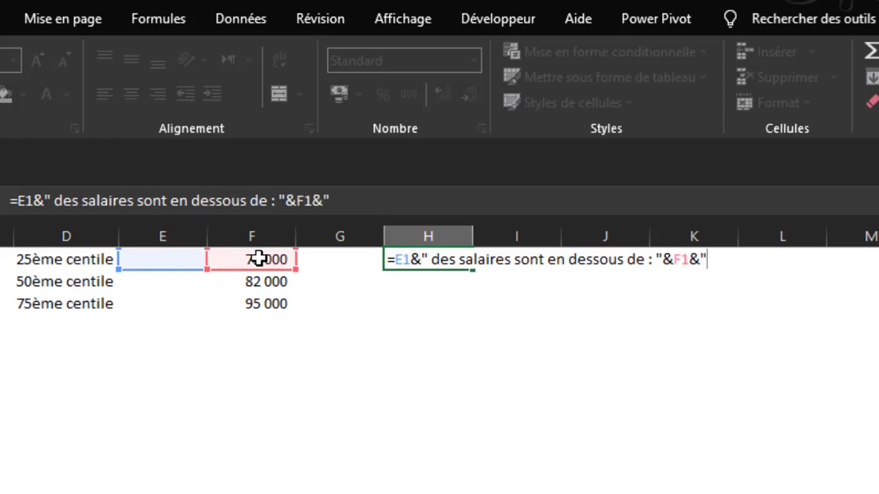
type(" DZD\"")
key("Return")
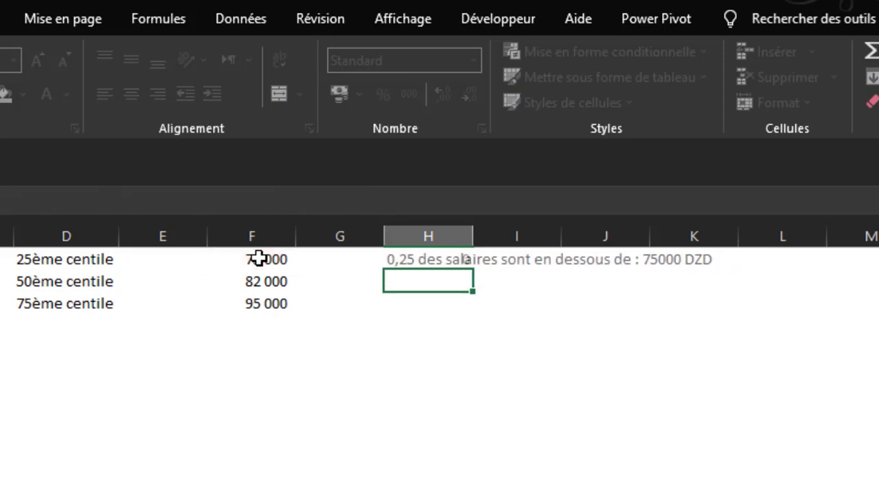
In H1's sentence formula, wrap the E1 reference as TEXTE(E1;"0%") to show the fraction as a percentage
left_click(427, 259)
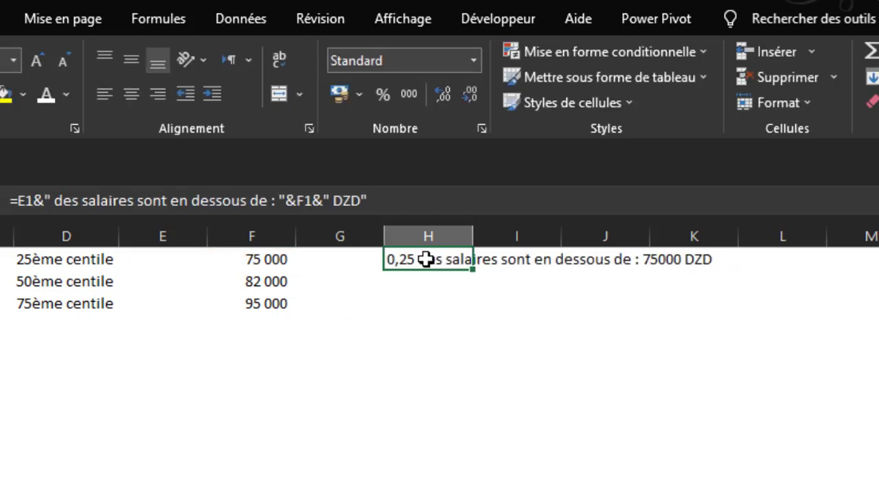
left_click(20, 200)
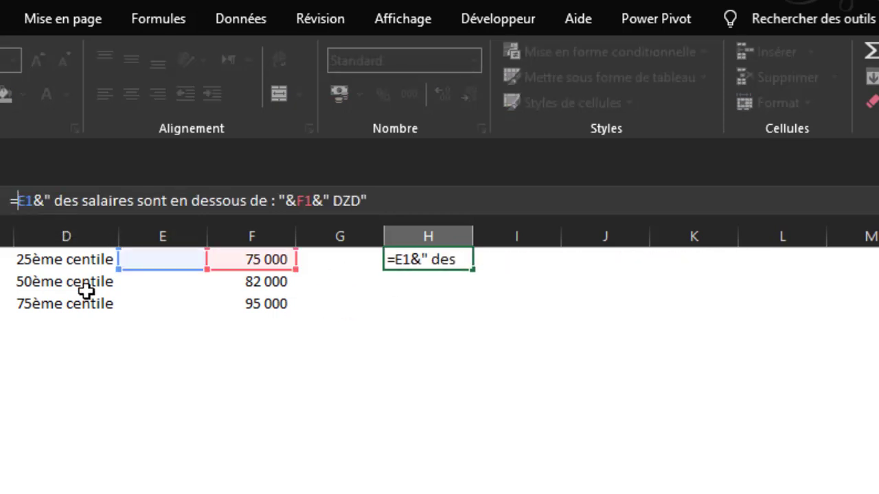
type("TEXTE")
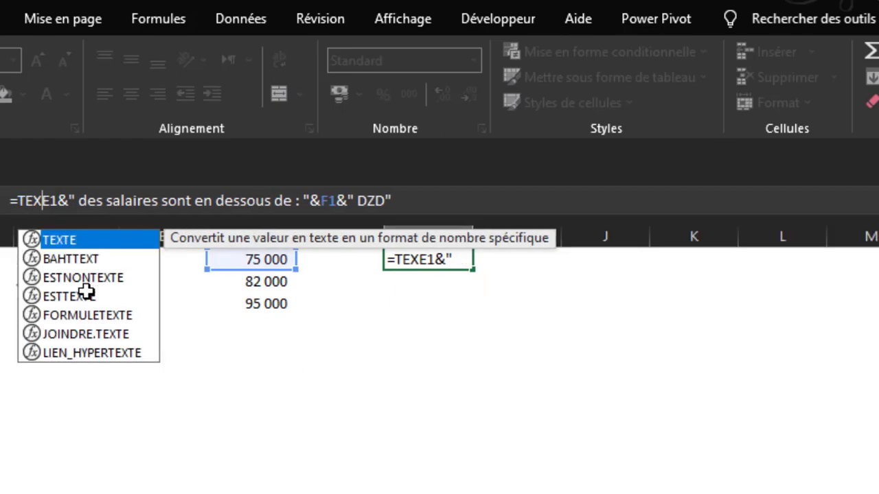
type("(")
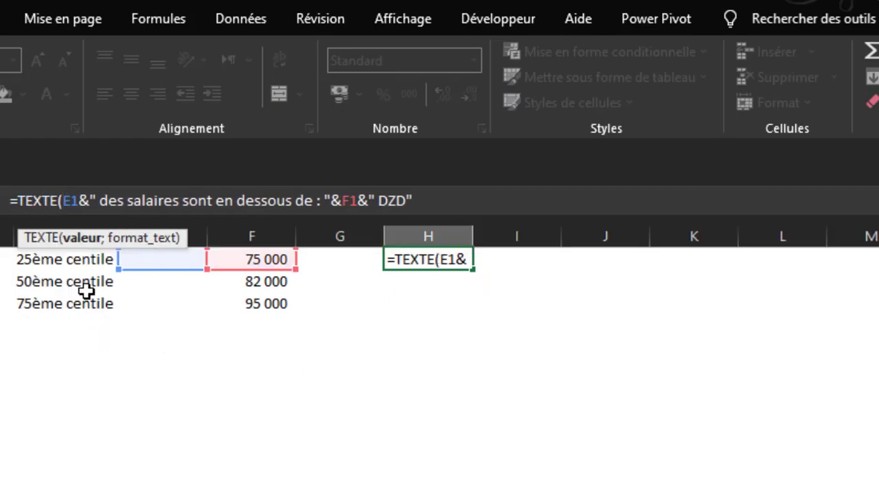
left_click(79, 200)
type(";\"")
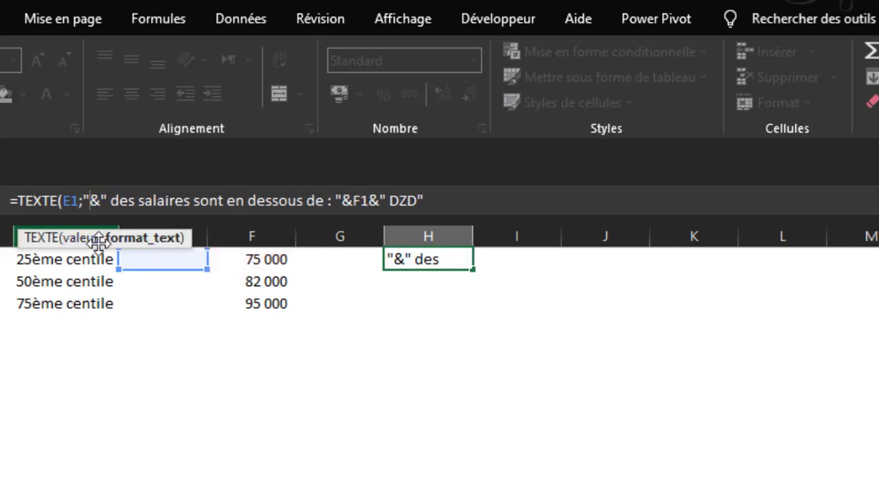
type("0%\"")
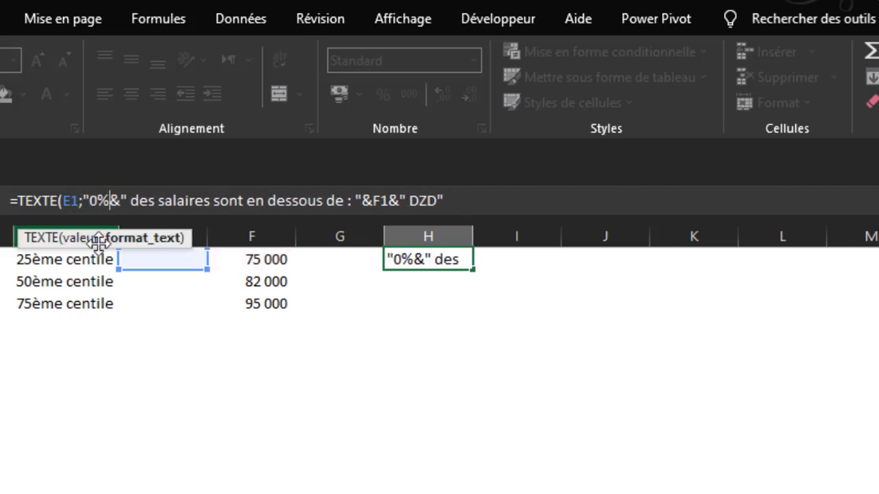
type(")")
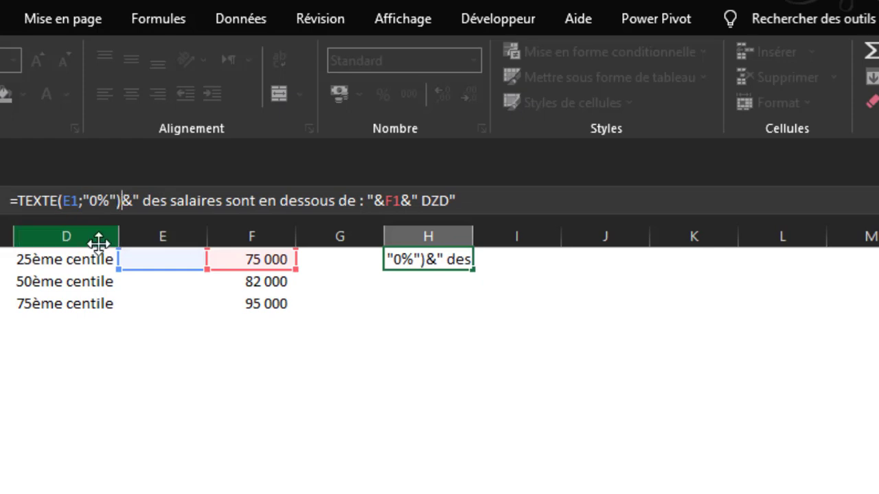
key("Return")
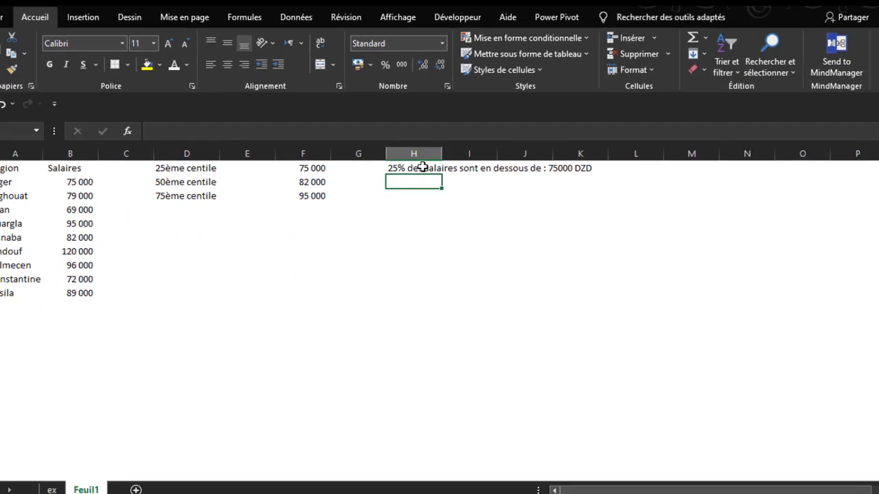
In H1's formula, wrap the F1 reference as TEXTE(F1;"00 000") to format the salary with a thousands space
left_click(421, 167)
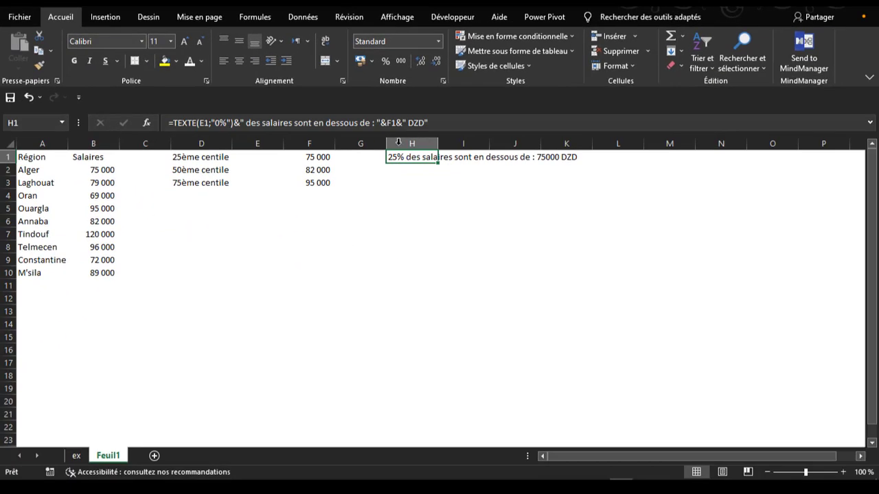
left_click(392, 124)
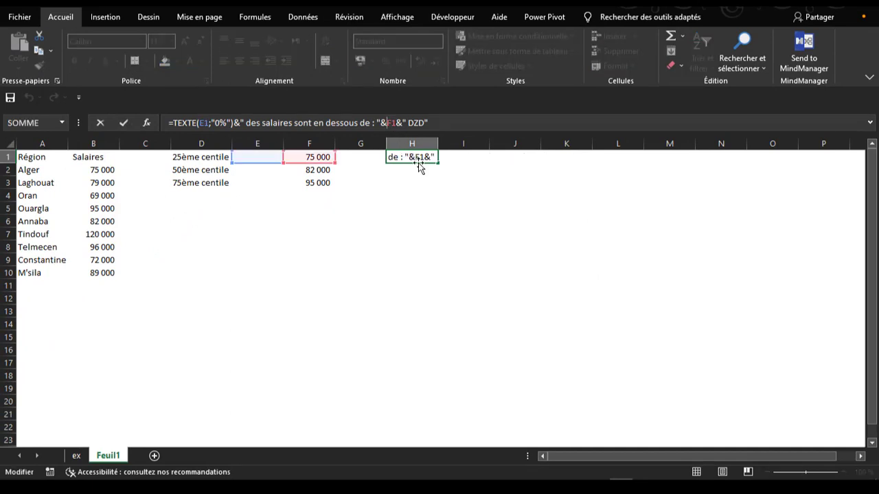
type("TEXTE(")
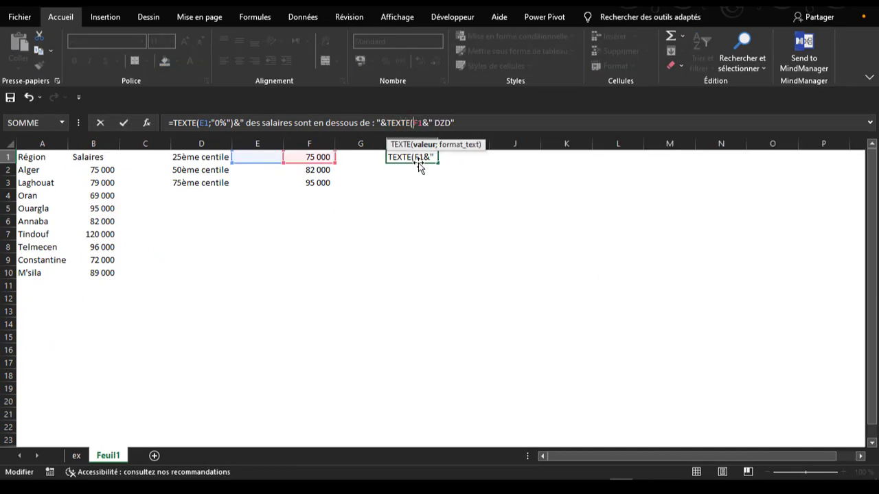
key("Right")
key("Right")
type(";")
type("\"00 00")
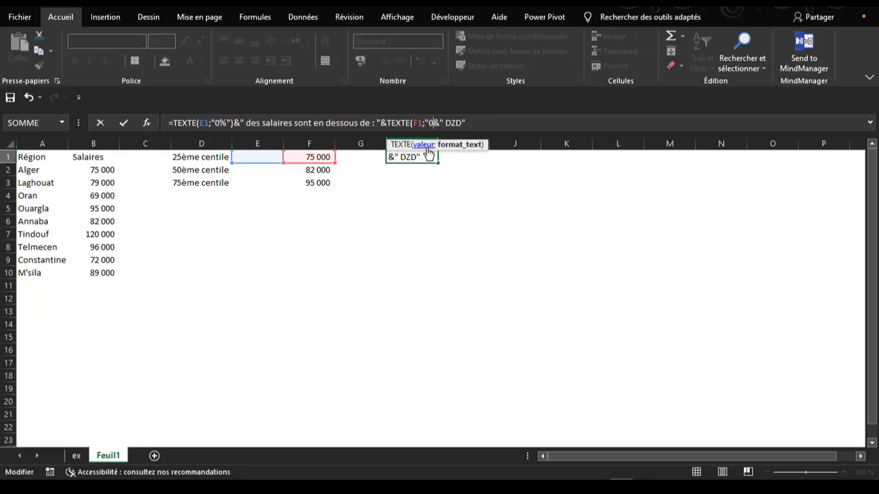
type("0\"")
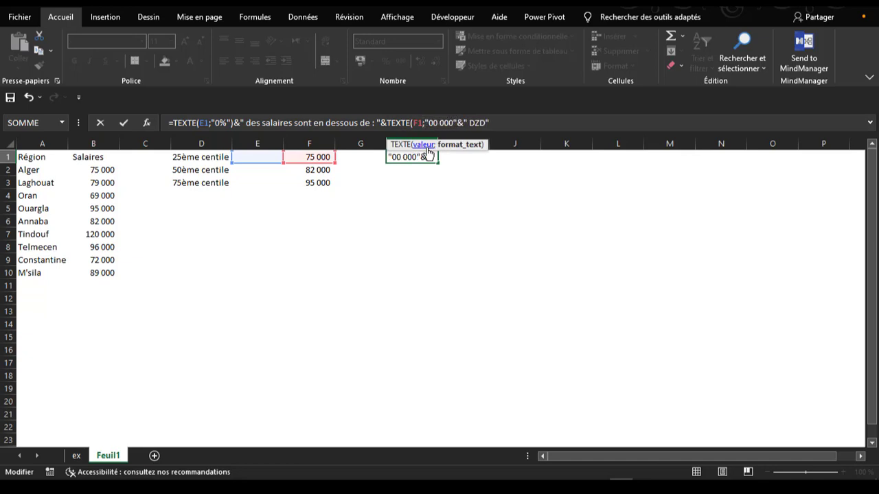
key("Return")
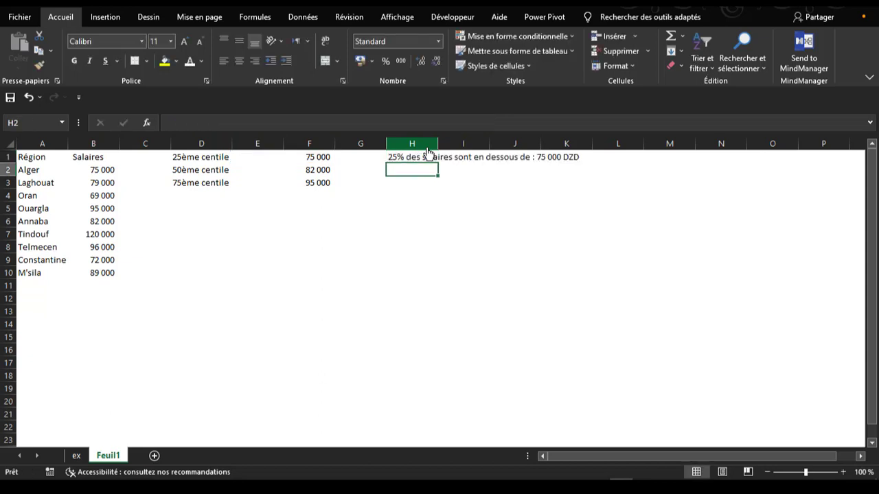
Fill the H1 sentence formula down to H3
left_click(410, 156)
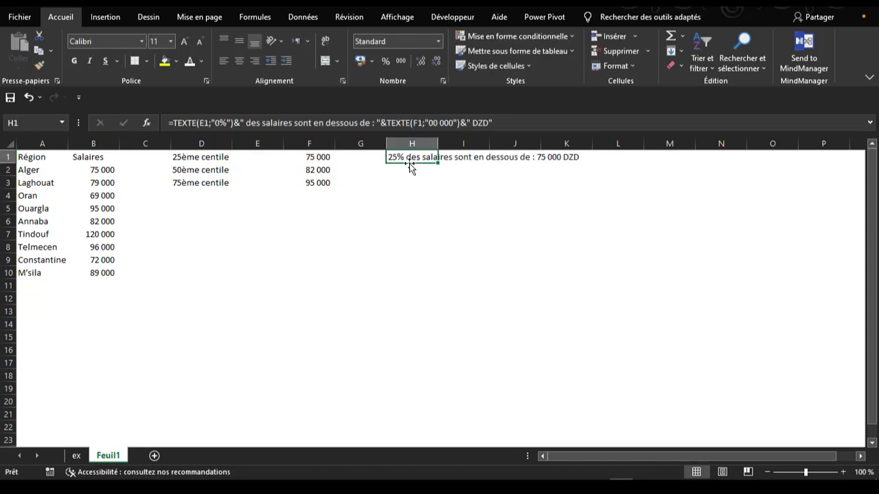
left_click(518, 159)
left_click(415, 157)
left_click_drag(437, 164, 440, 189)
left_click(462, 221)
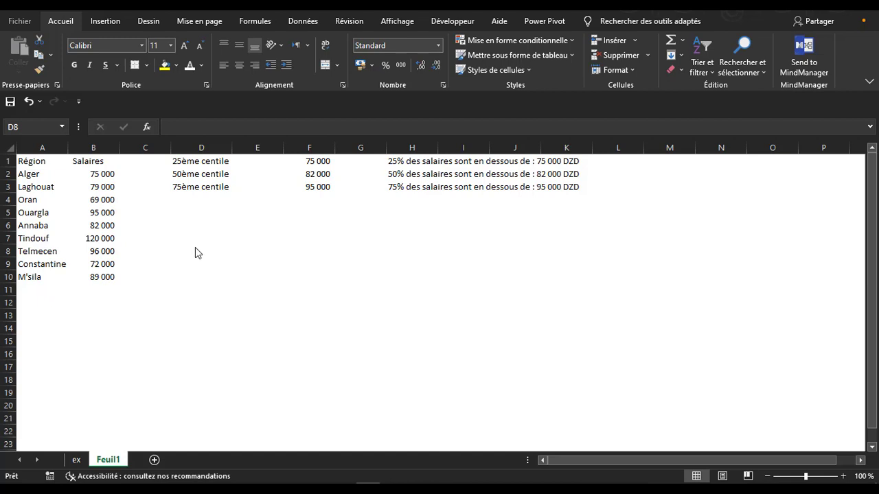
key("shift+Right")
key("shift+Right")
key("shift+Down")
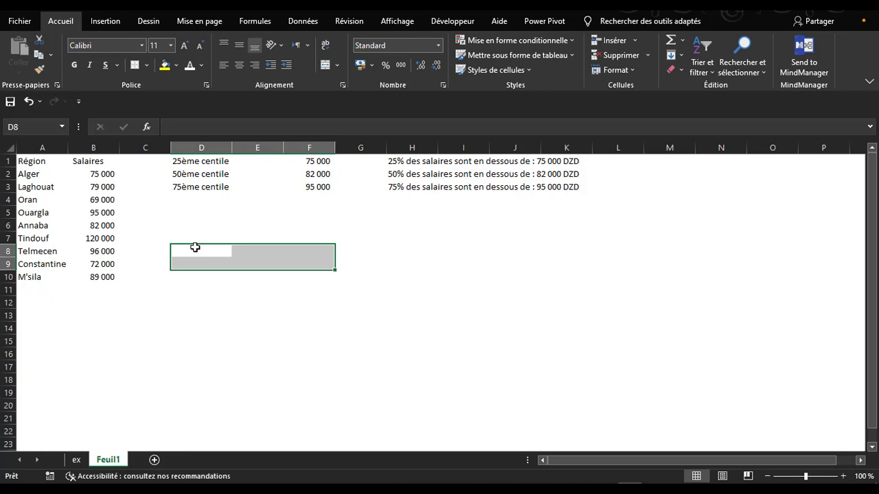
Add a new region below the percentiles, with Bejaïa in D8 and its salary of 91000 in F8
left_click(195, 247)
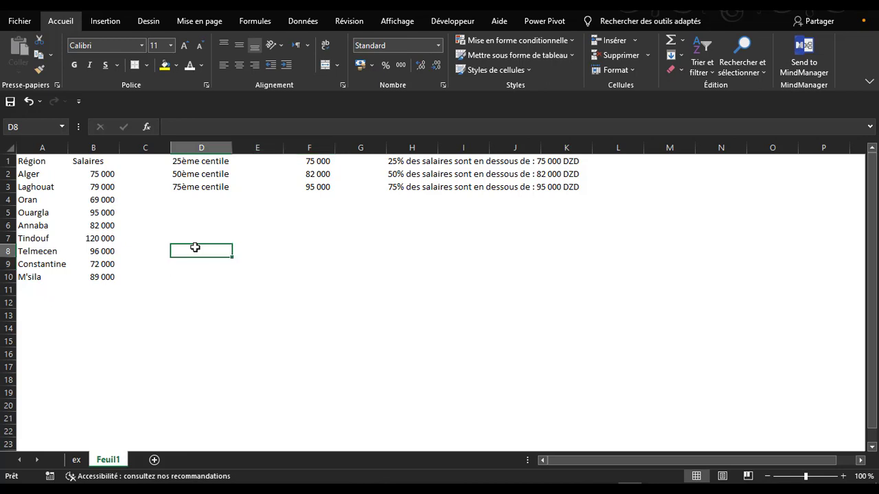
type("Bejaï")
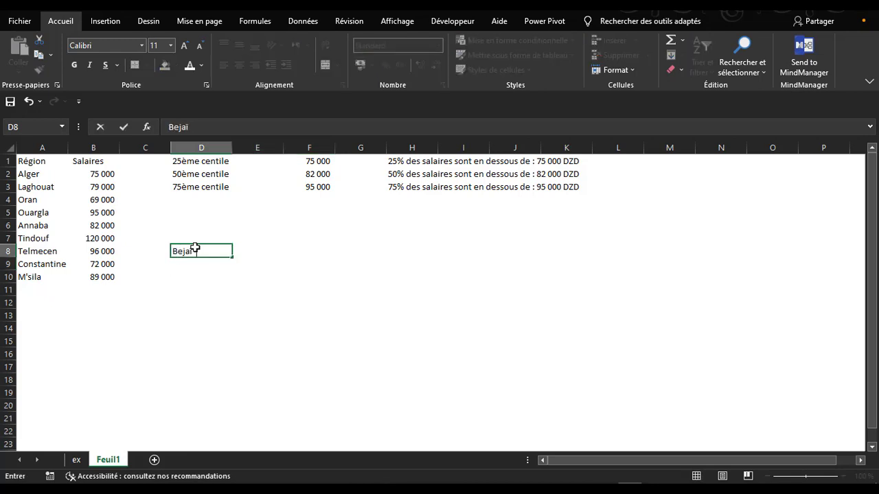
key("Tab")
key("Tab")
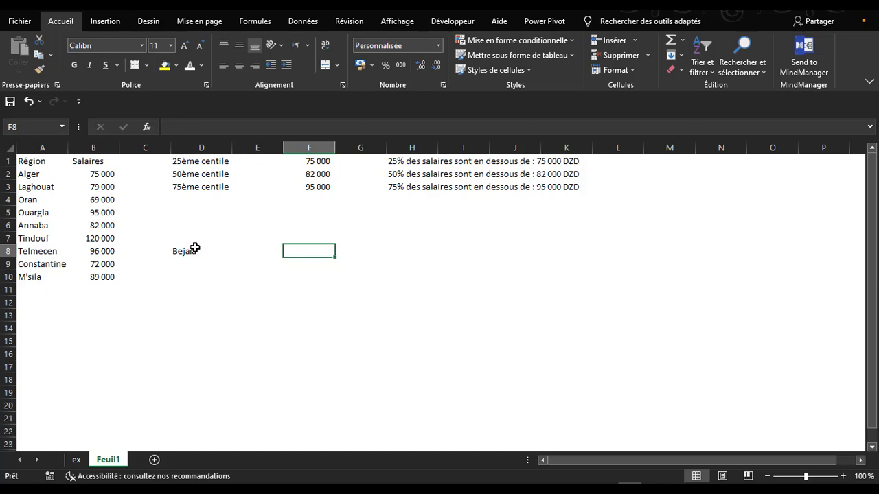
type("91000")
key("ctrl+Return")
key("Return")
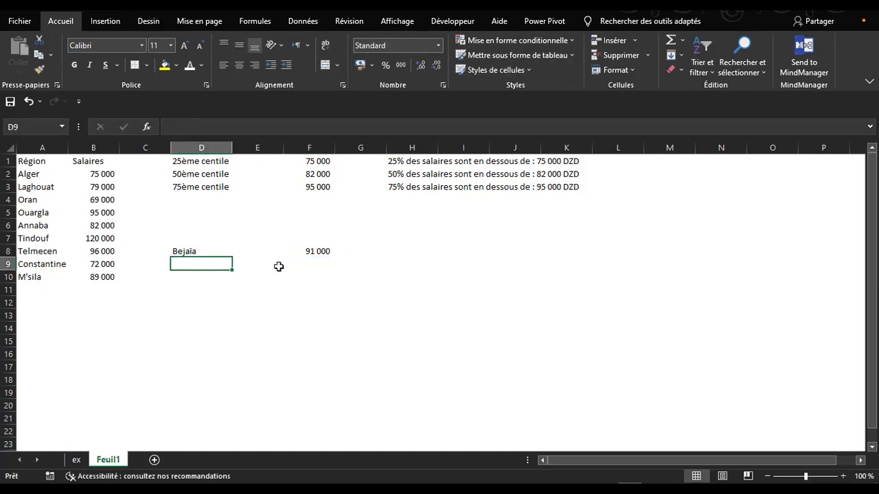
left_click(311, 264)
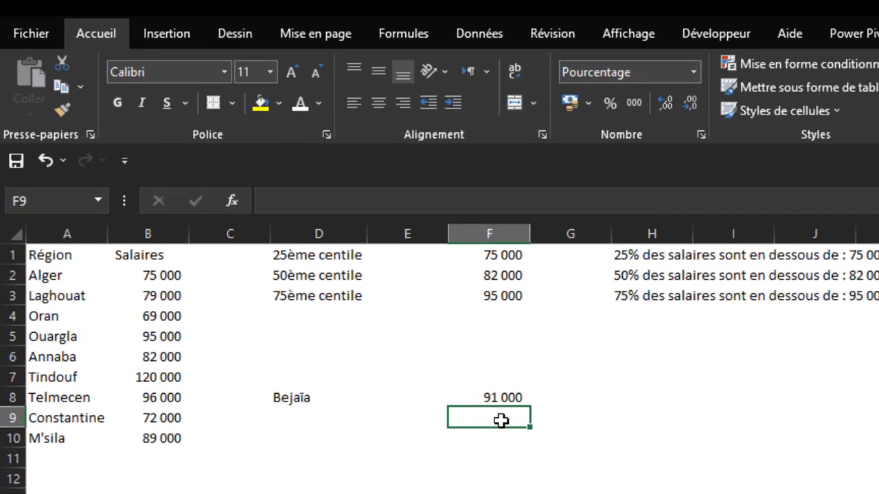
type("rang")
key("BackSpace")
key("BackSpace")
key("BackSpace")
key("BackSpace")
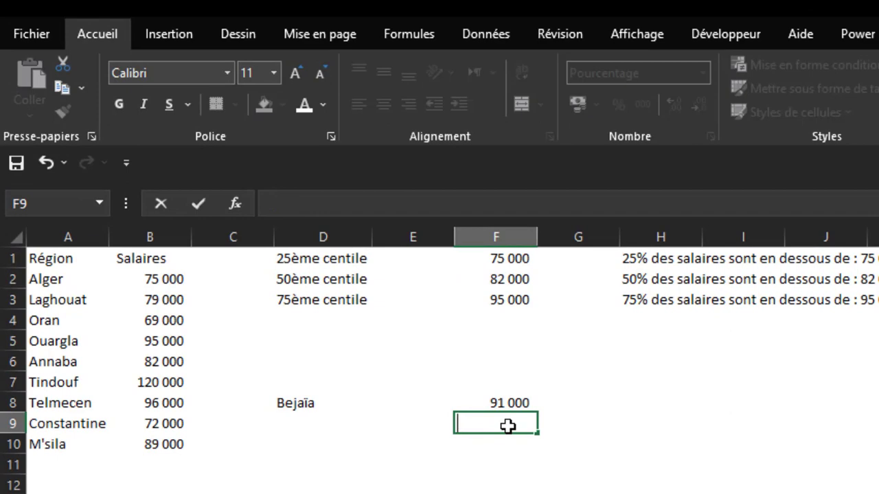
Calculate the percentile rank of Bejaïa's salary in F9 with =RANG.POURCENTAGE.INCLURE(B2:B10;F8)
type("=ran")
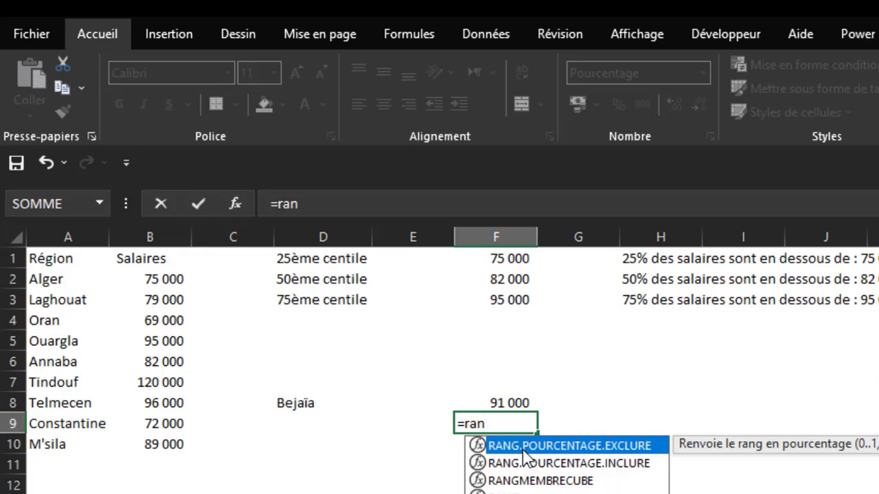
left_click(530, 465)
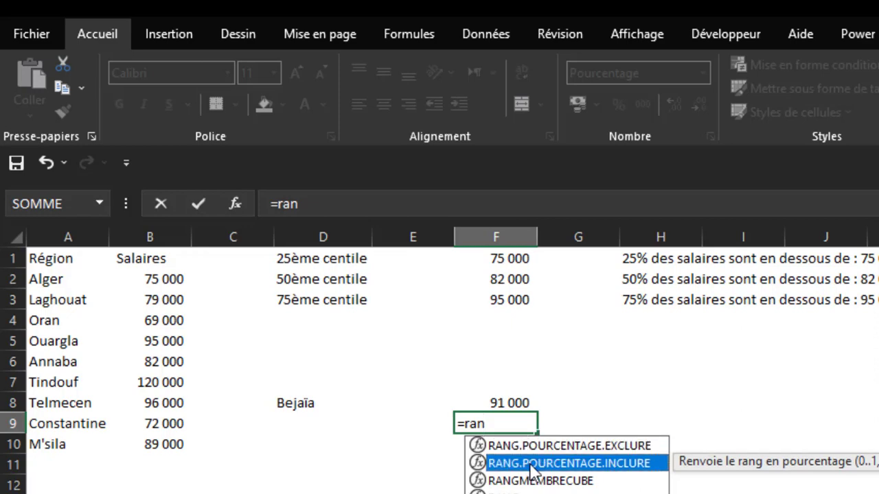
double_click(529, 464)
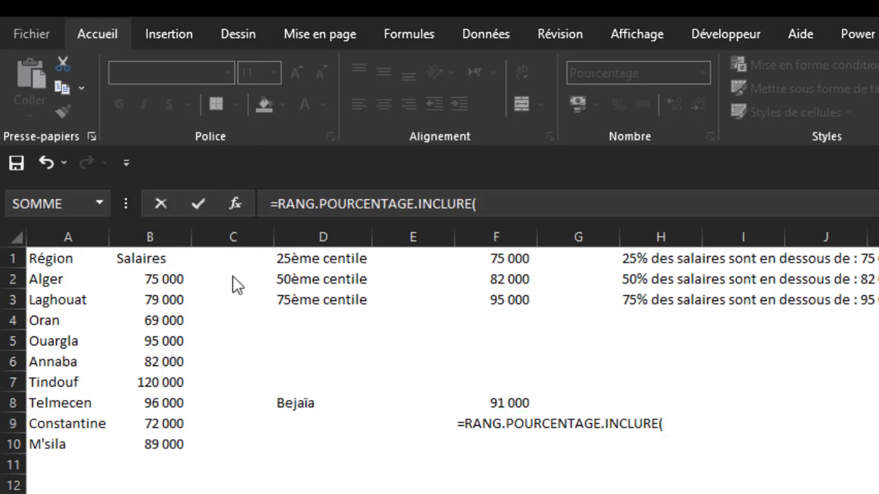
left_click(159, 279)
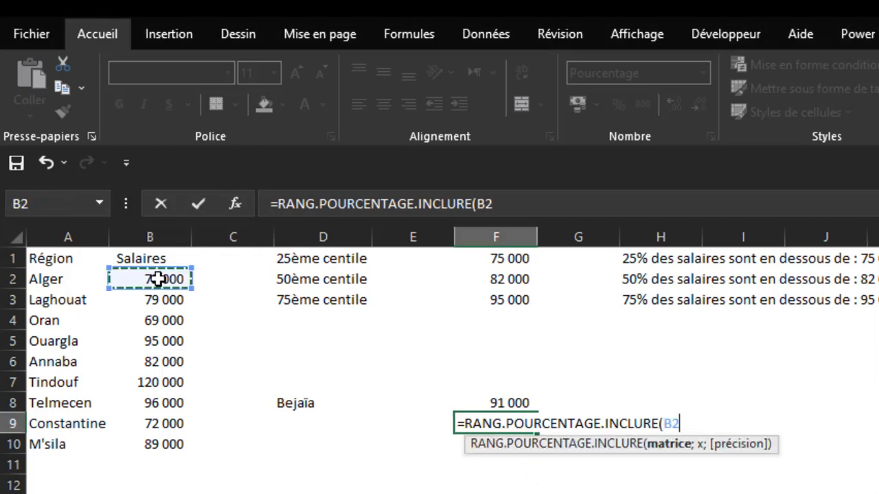
left_click_drag(159, 279, 164, 440)
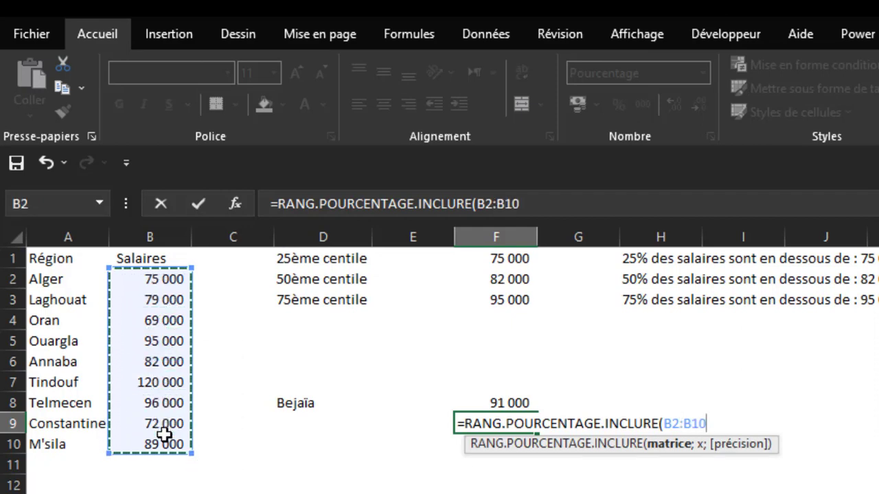
type(";")
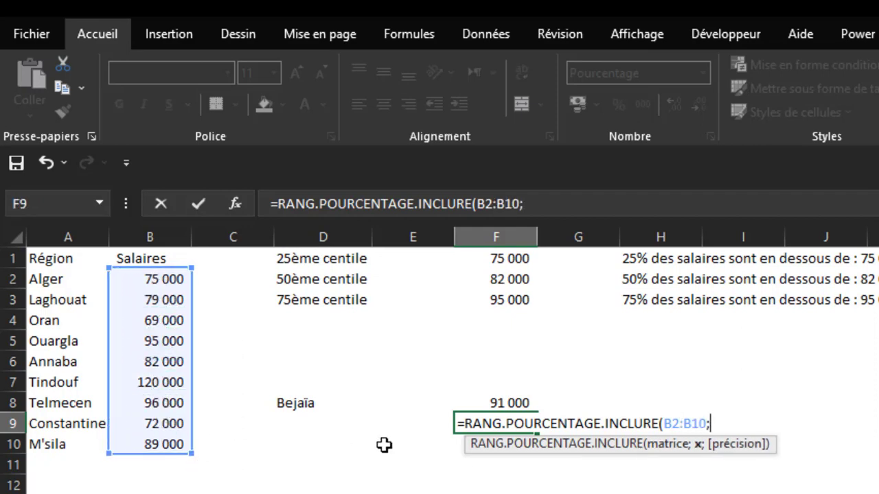
left_click(494, 402)
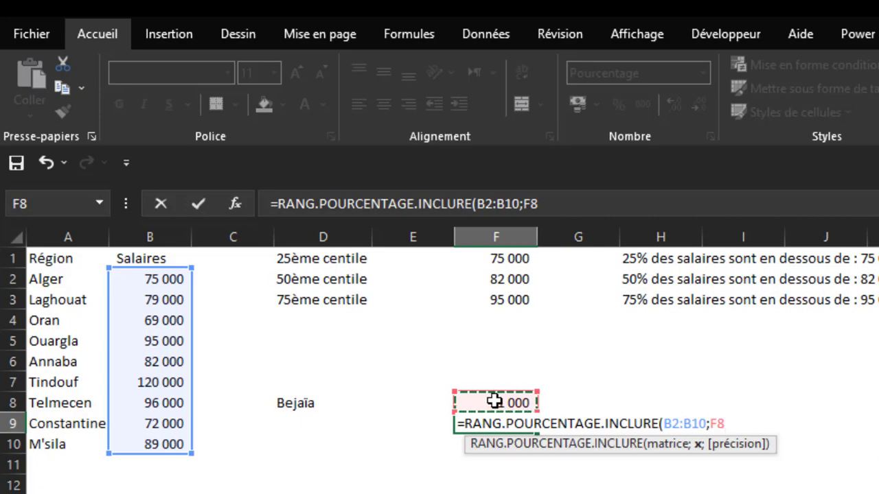
type(")")
key("Return")
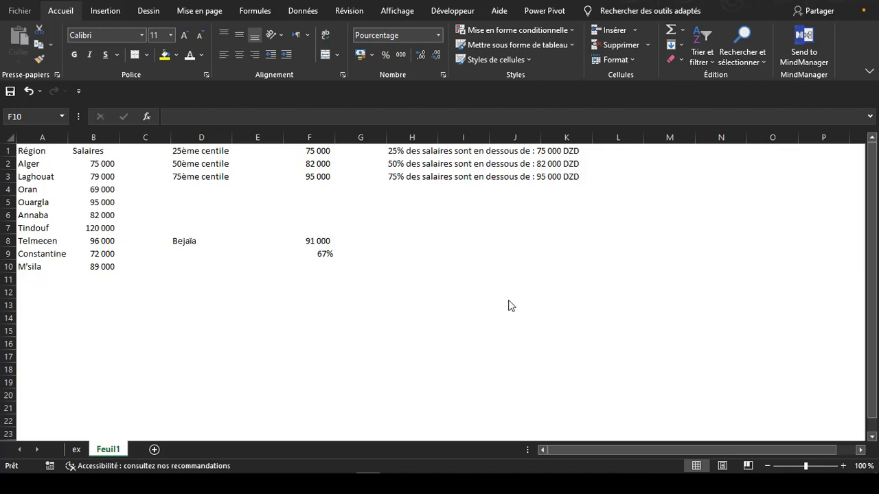
In H8, build the sentence formula =F9&" des salaires sont en dessous de : "&F8 for Bejaïa's salary
left_click(401, 234)
double_click(402, 240)
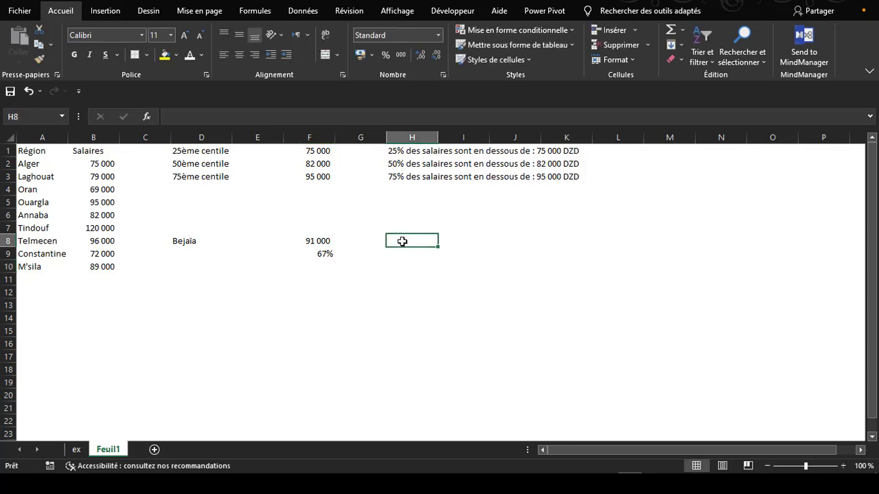
type("=")
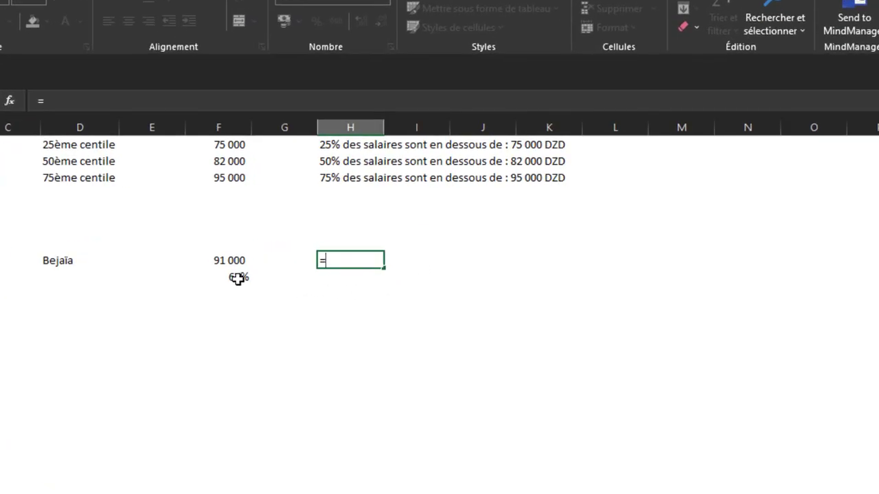
left_click(237, 278)
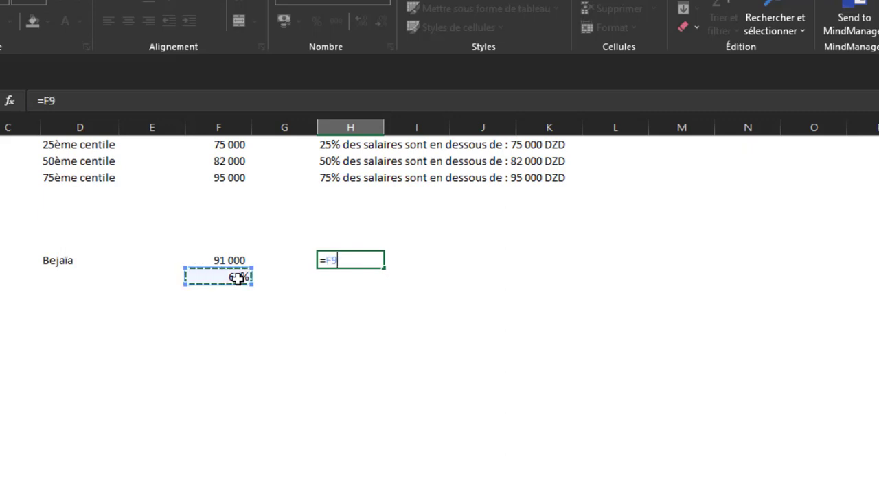
type("&\"")
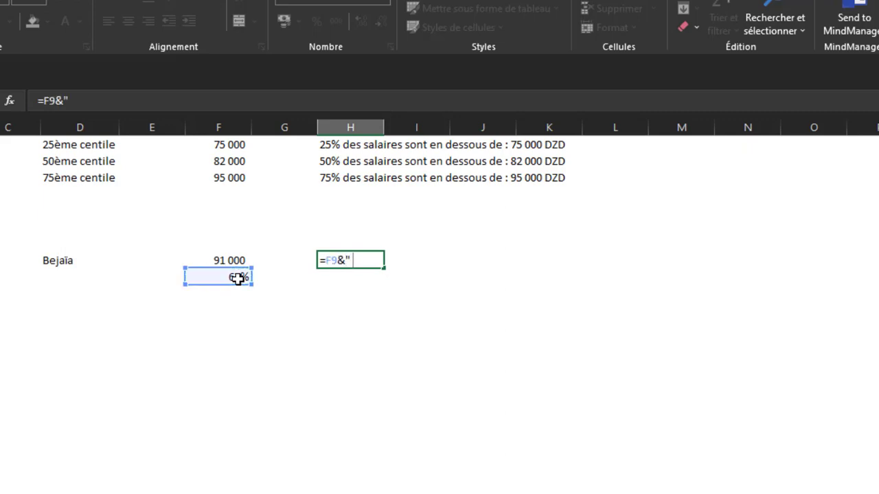
type(" des sala")
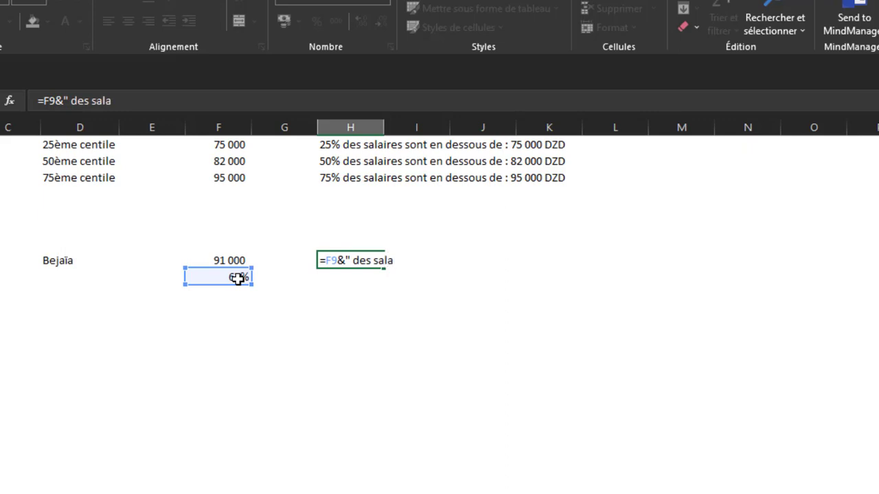
type("ires sont en")
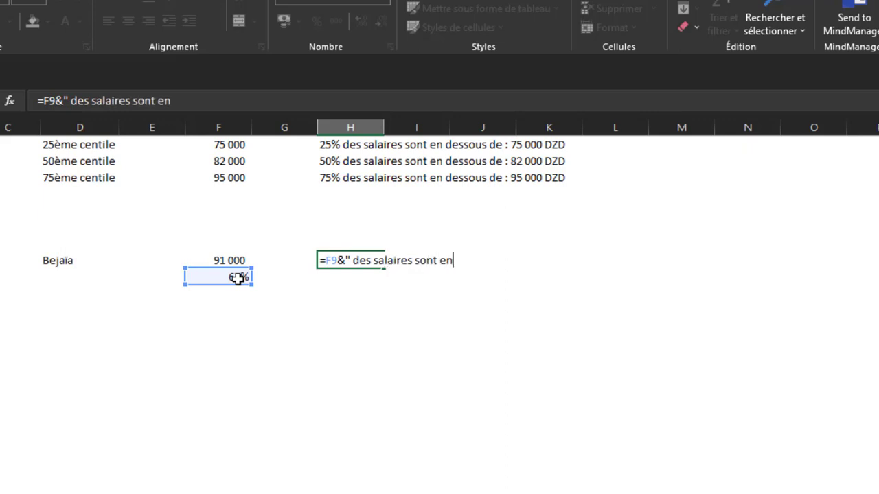
type(" dessous de ")
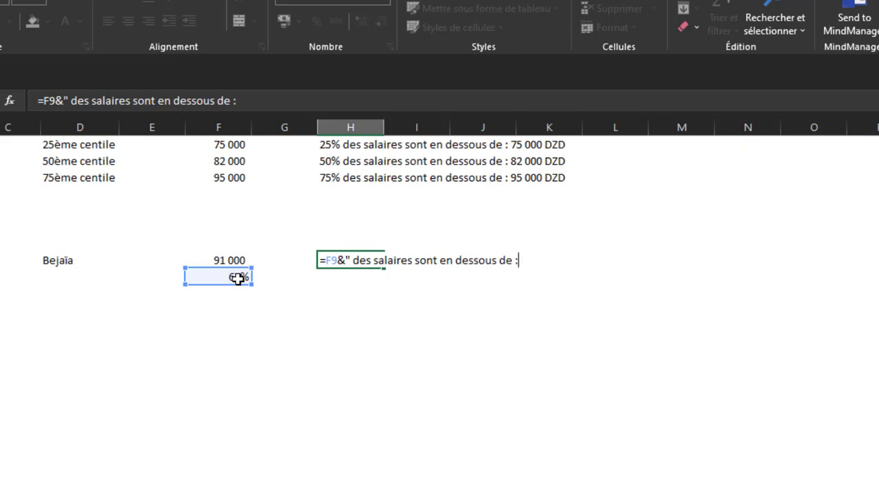
type(": \"&")
left_click(229, 260)
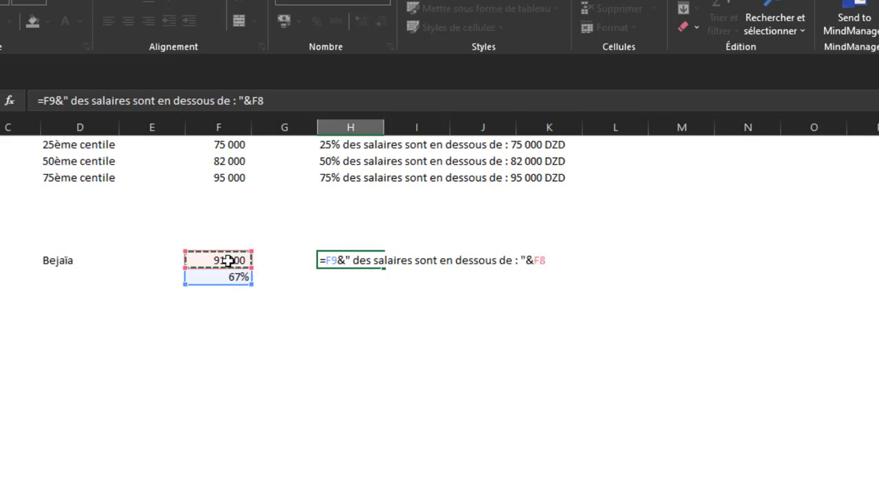
key("Return")
In H8's formula, wrap the F9 reference as TEXTE(F9;"0%") to show the rank as a whole percentage
left_click(319, 257)
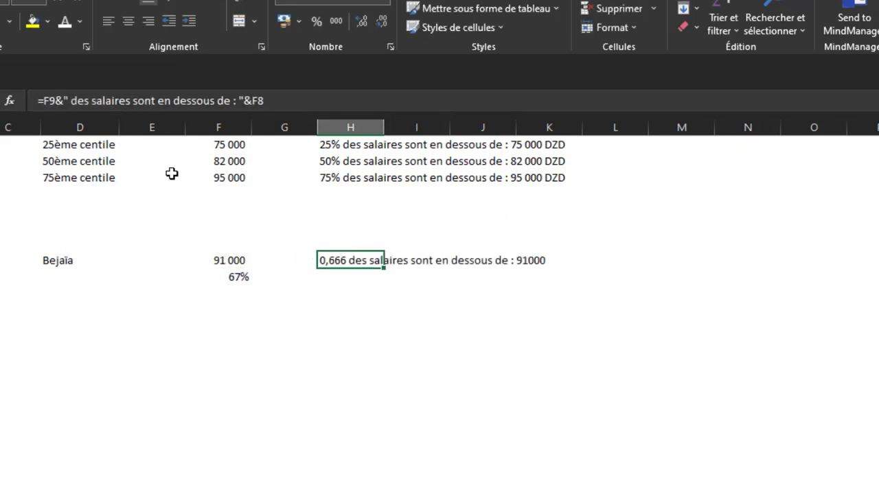
left_click(44, 101)
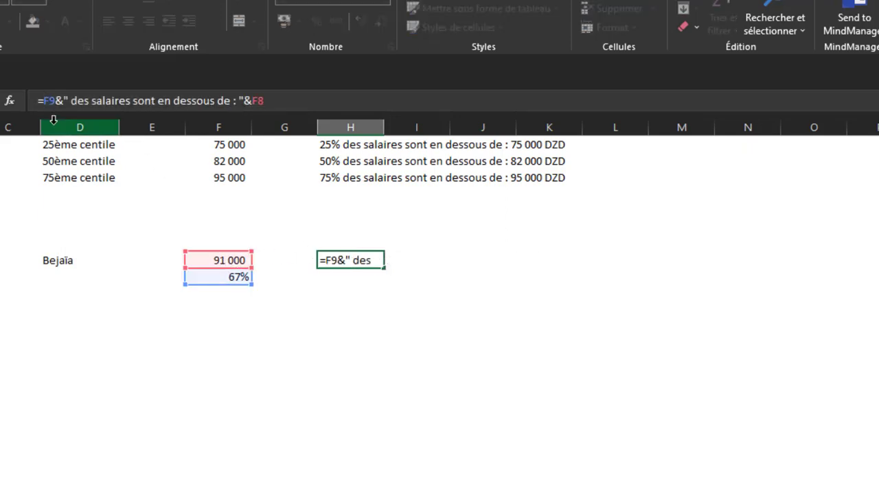
type("TEXT")
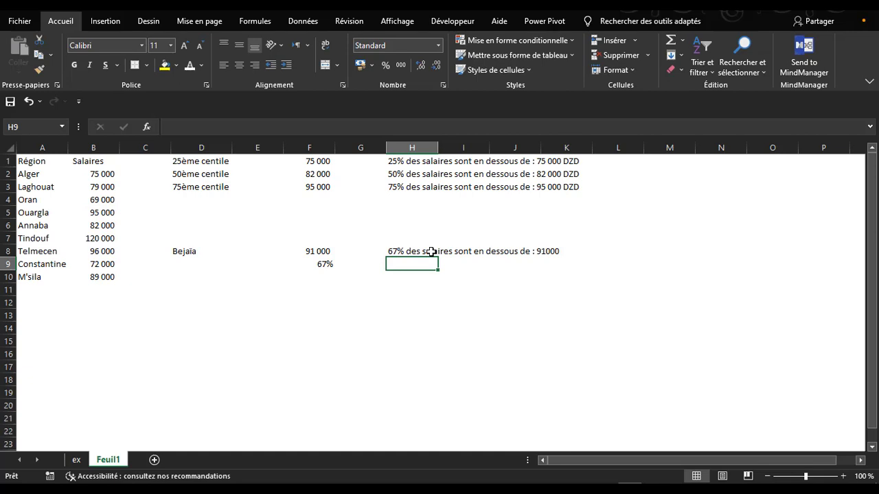
In H8's formula, wrap the F8 reference as TEXTE(F8;"00 000") to format the salary with a thousands space
left_click(431, 251)
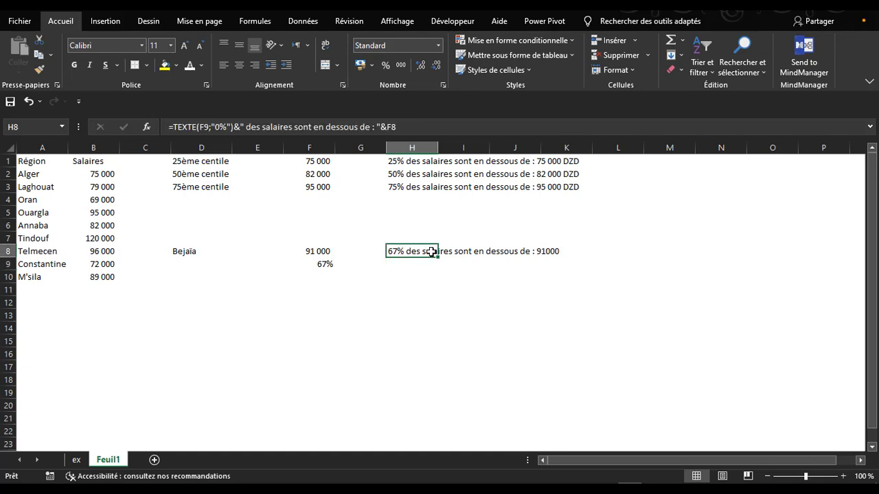
left_click(385, 127)
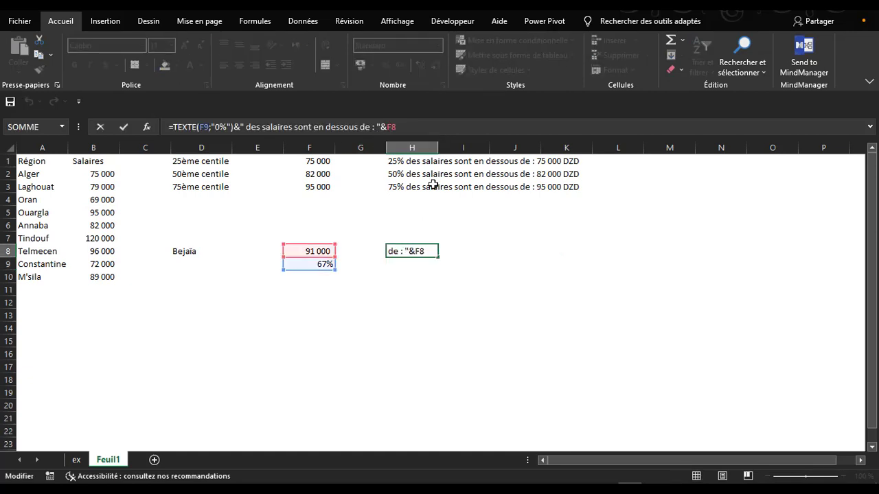
type("TEXT")
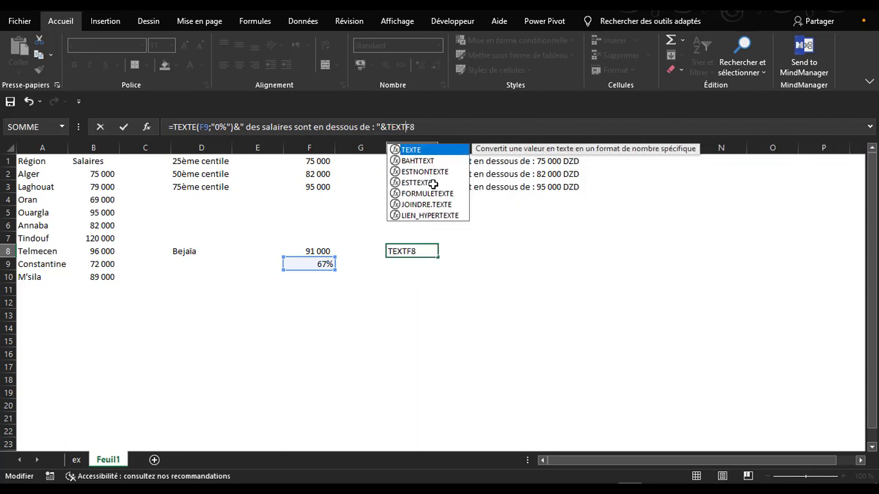
type("E(F8")
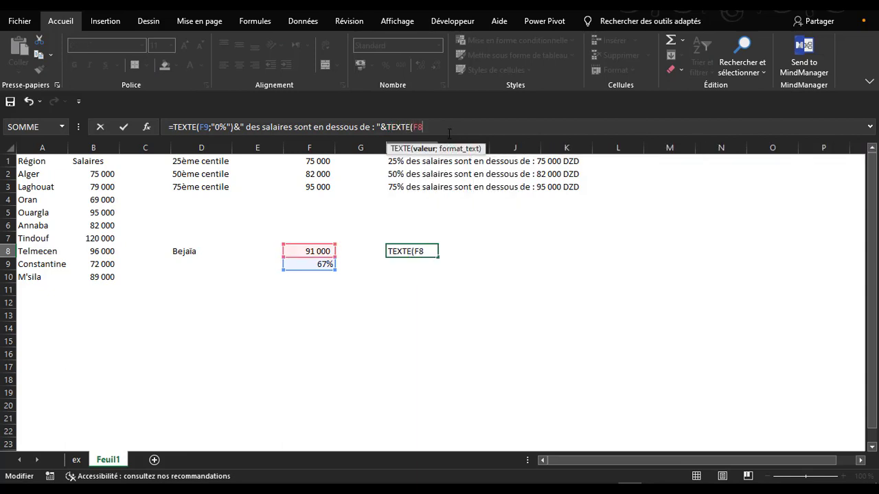
type(",\"00 000\")")
left_click(424, 128)
key("Delete")
type(";")
key("Return")
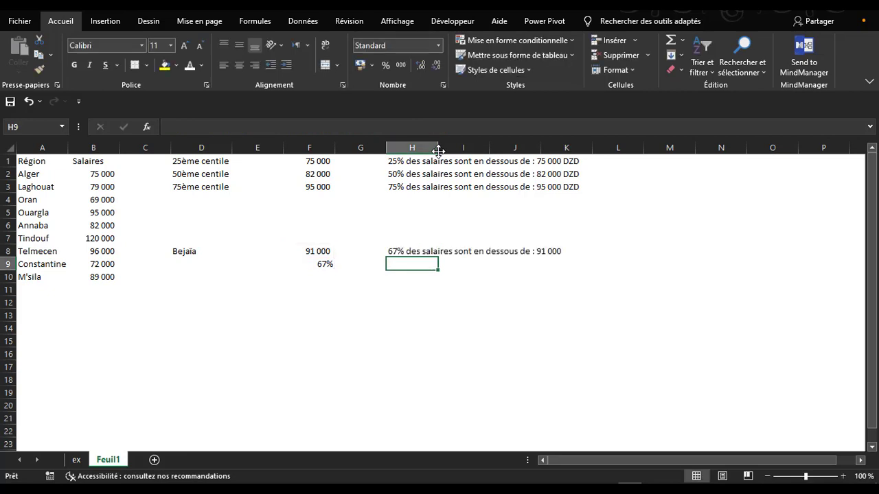
Try to append the currency text DZD to the end of H8's sentence formula
left_click(484, 251)
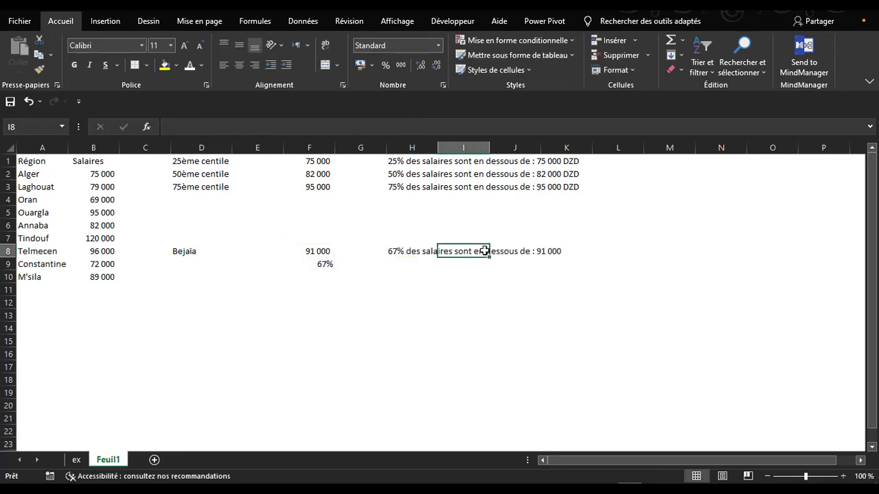
left_click(407, 252)
left_click(472, 129)
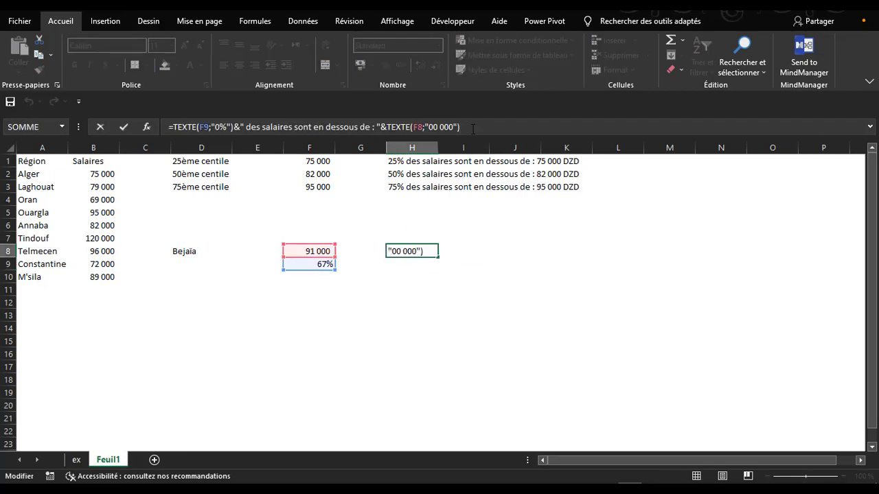
type("&\"DZD\"")
key("Return")
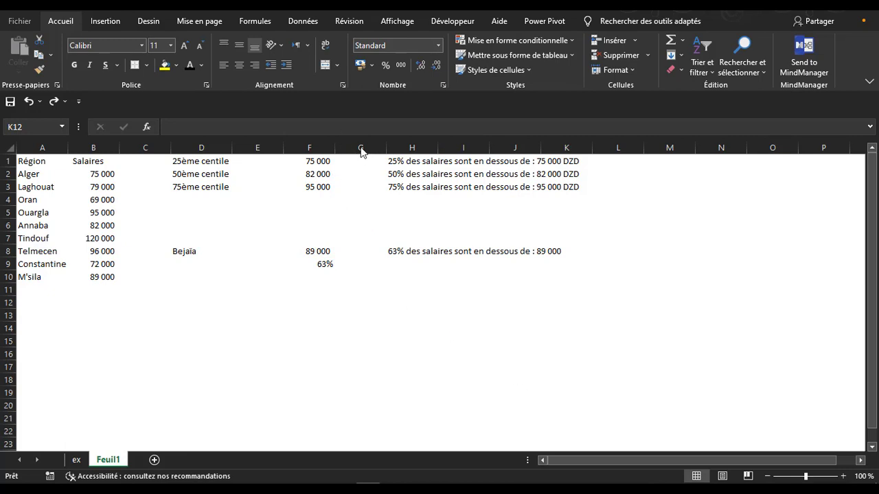
Insert an empty column before the sentence column H
left_click(398, 143)
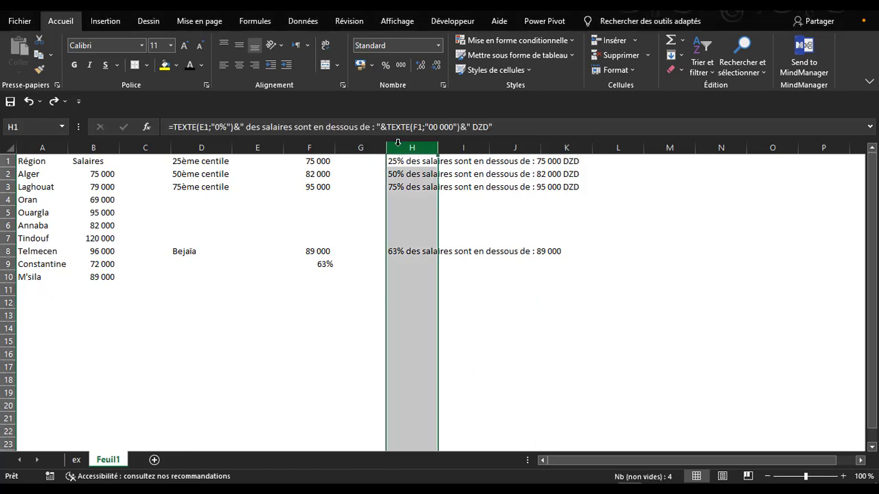
right_click(398, 142)
left_click(442, 235)
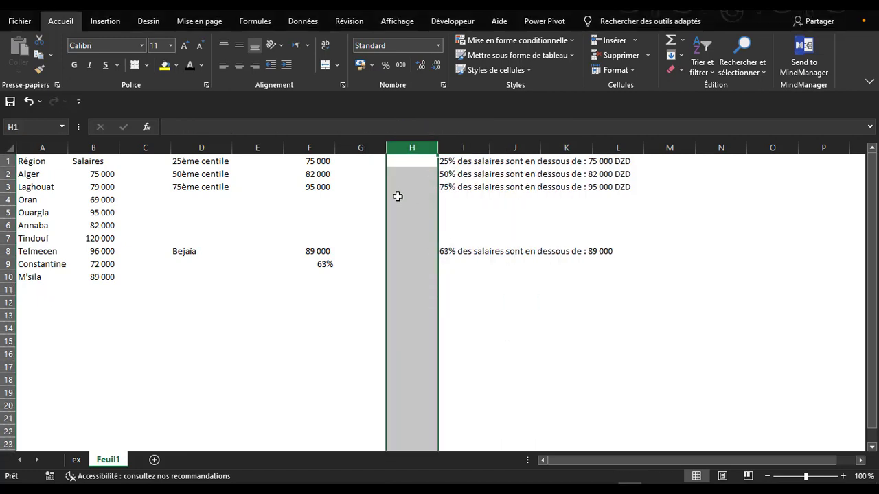
Calculate the exclusive 25th percentile of the salaries in G1 with =CENTILE.EXCLURE($B$2:$B$10;E1)
left_click(367, 162)
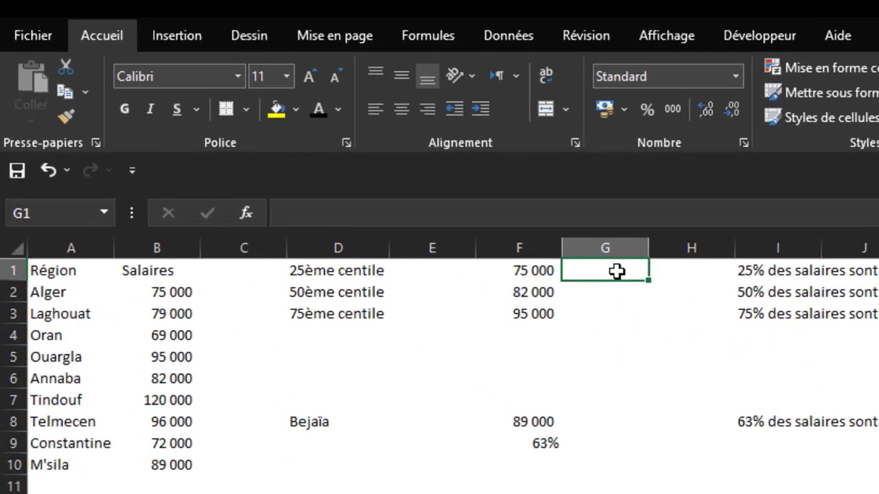
type("=cent")
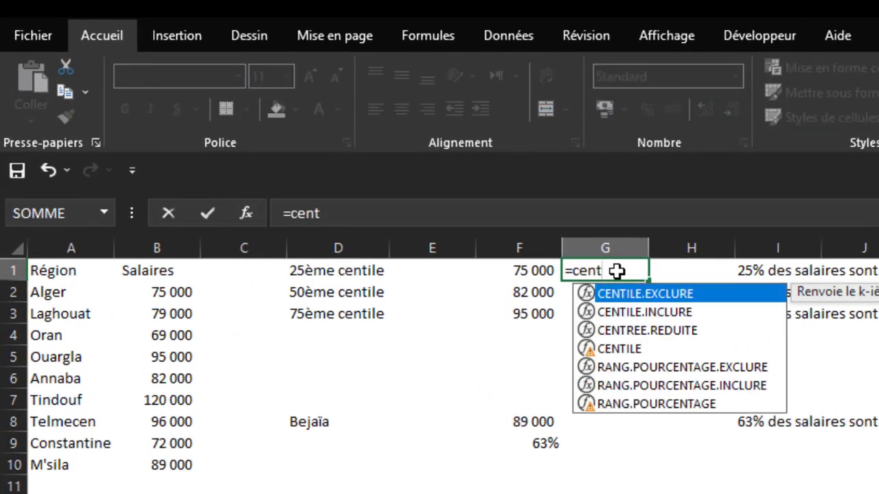
key("Tab")
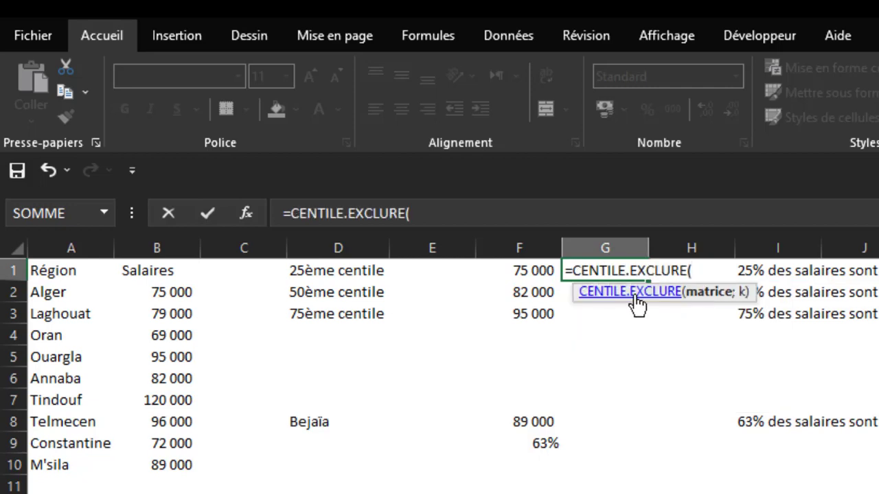
left_click_drag(177, 292, 176, 459)
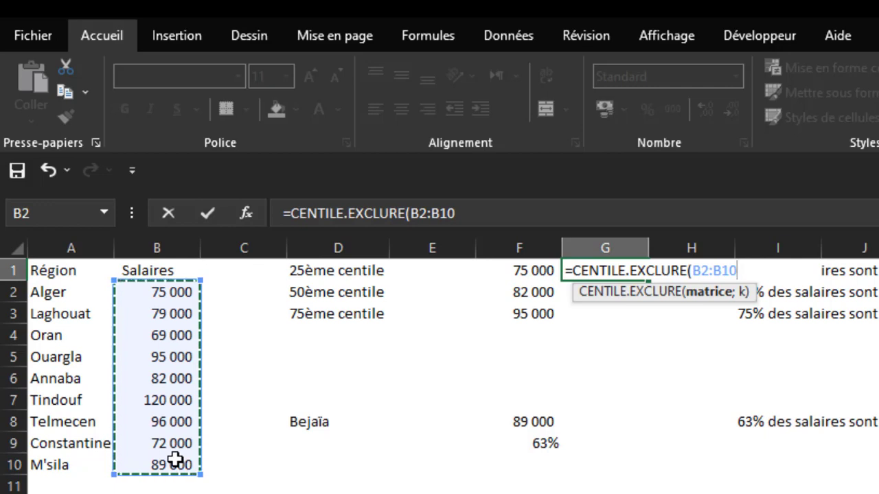
key("F4")
type(";")
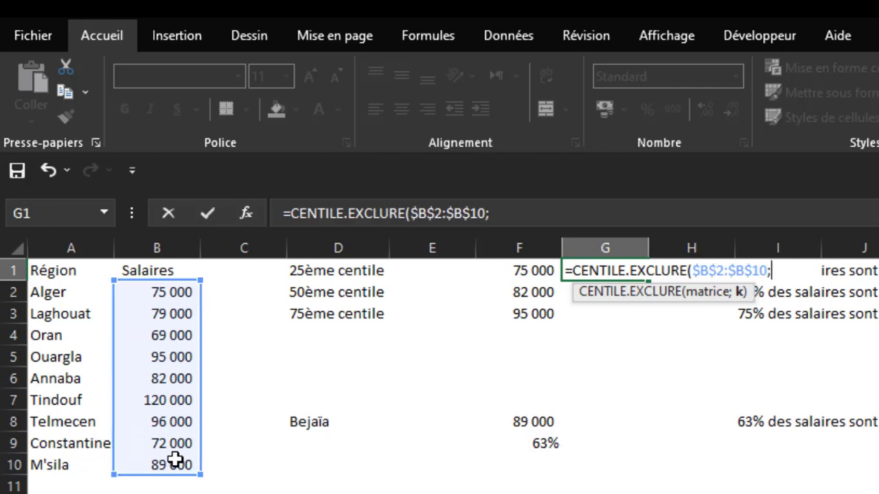
left_click(433, 273)
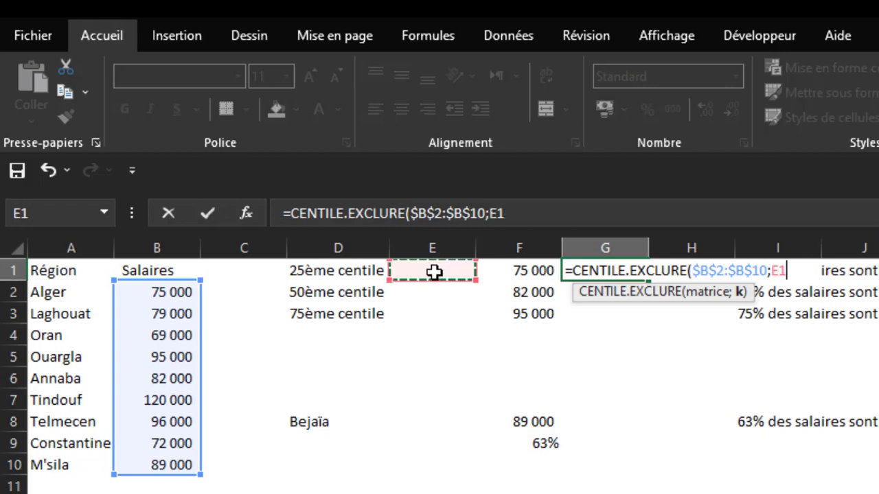
type(")")
key("Return")
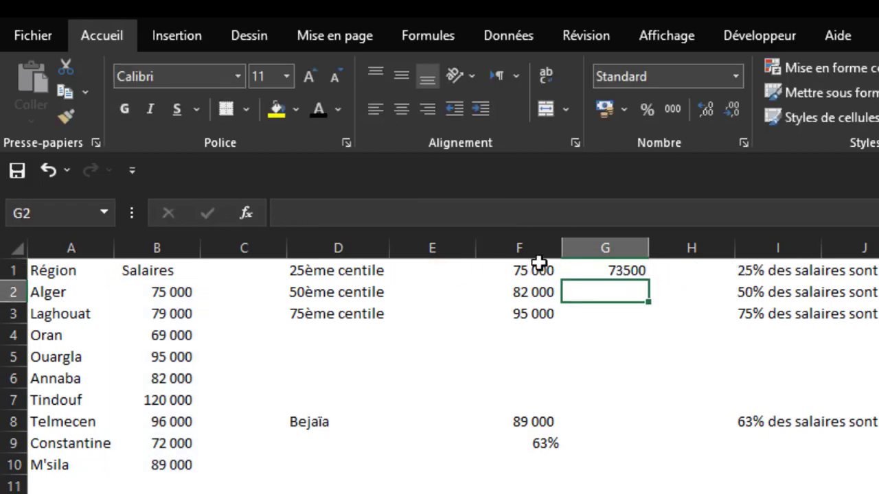
Fill the G1 formula down to G3 and format column G with a thousands separator and no decimals
left_click(602, 271)
double_click(648, 281)
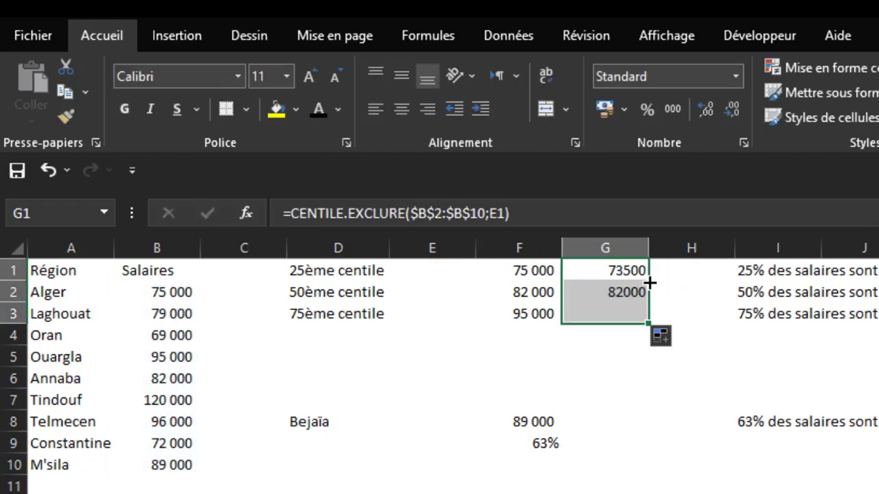
left_click(626, 247)
left_click(669, 111)
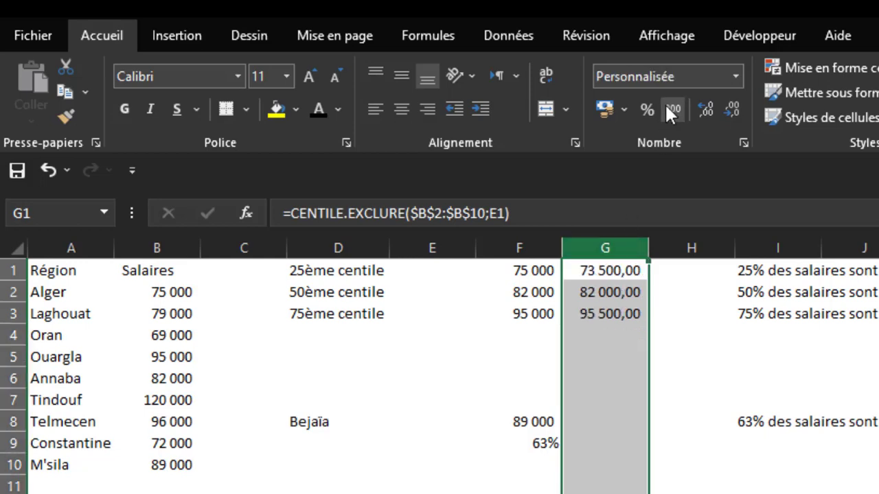
double_click(730, 109)
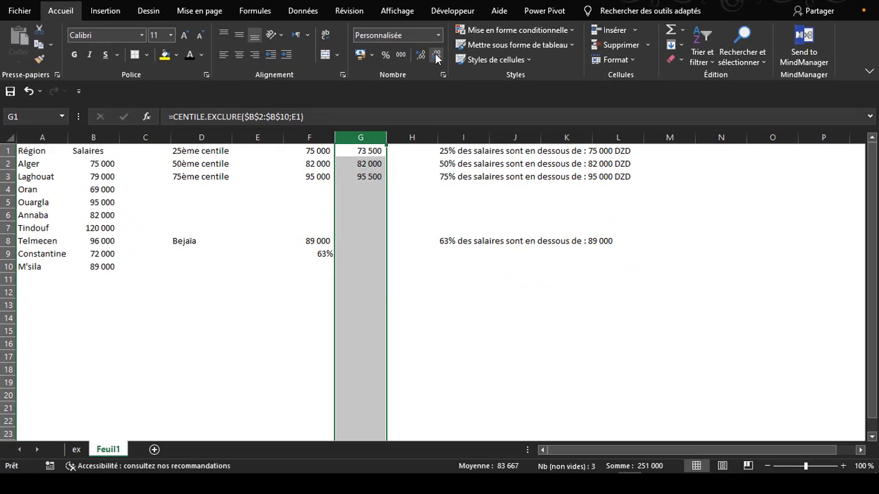
Apply a black font color to the percentile values in E1:E3 so they can be read
left_click(365, 150)
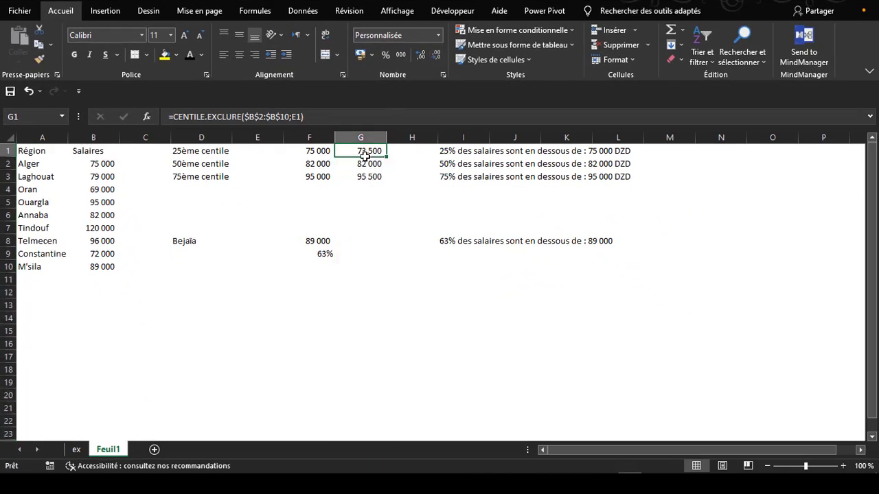
left_click(366, 177)
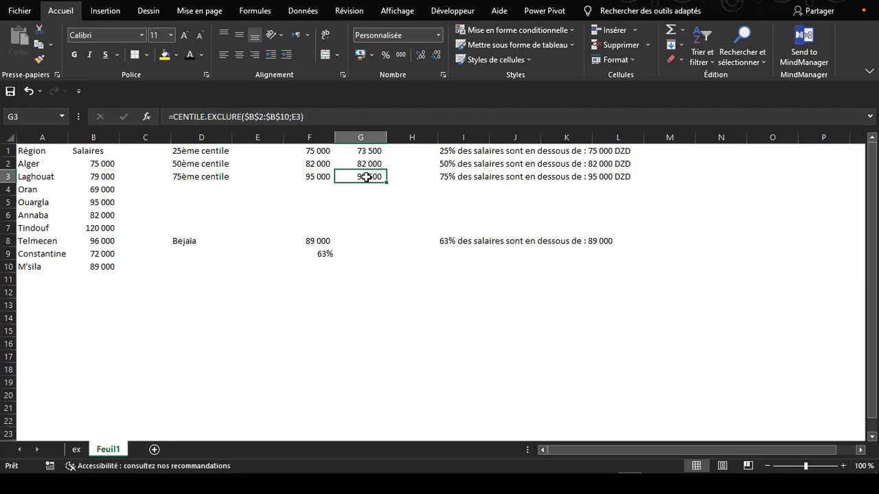
left_click_drag(263, 150, 263, 174)
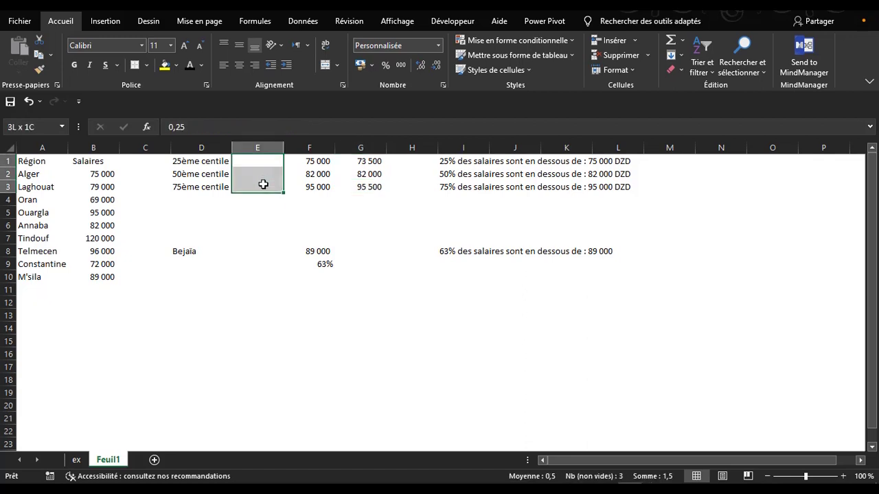
left_click(189, 67)
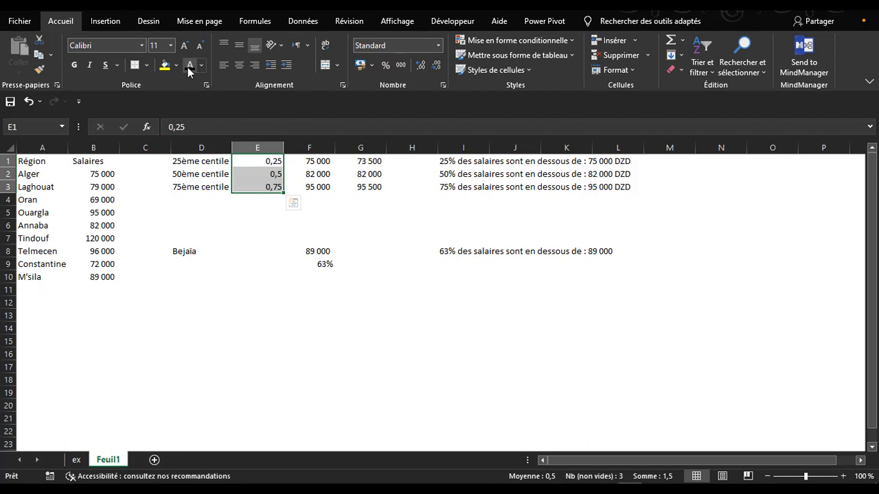
Set the percentile value in E1 to 0 and the one in E3 to 1 to test both percentile functions at the limits
left_click(252, 161)
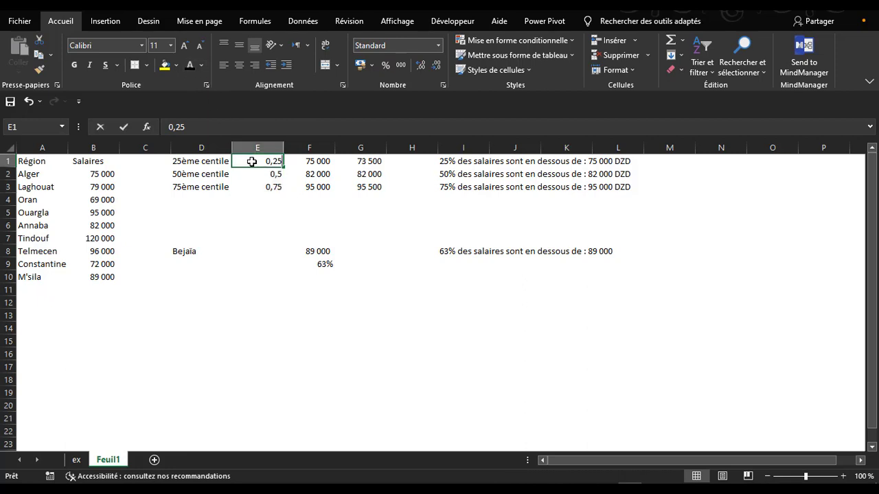
type("0")
left_click(272, 189)
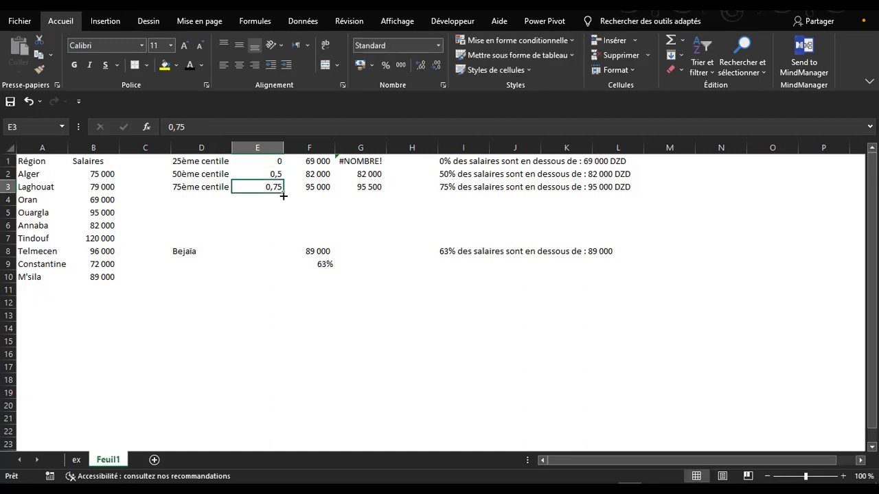
type("1")
key("Return")
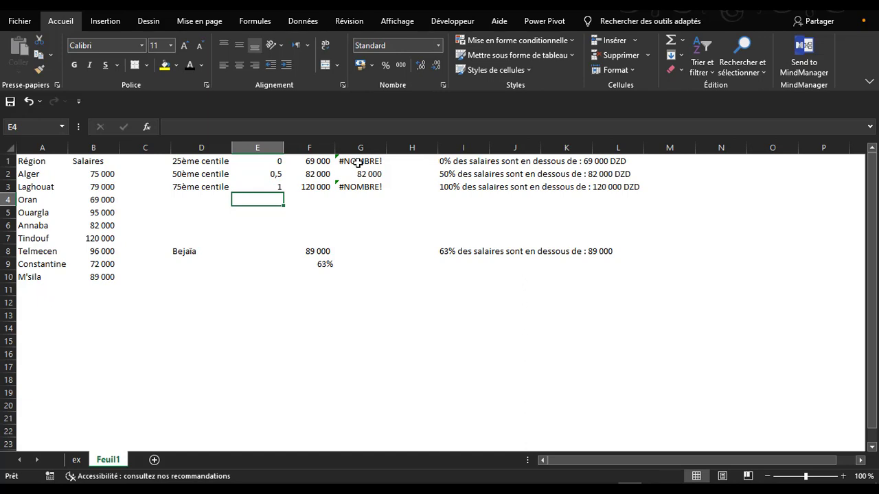
left_click(311, 160)
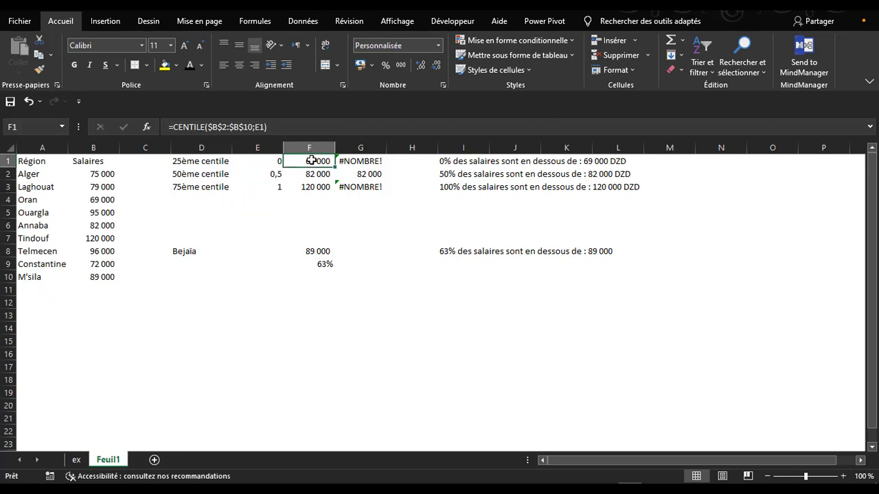